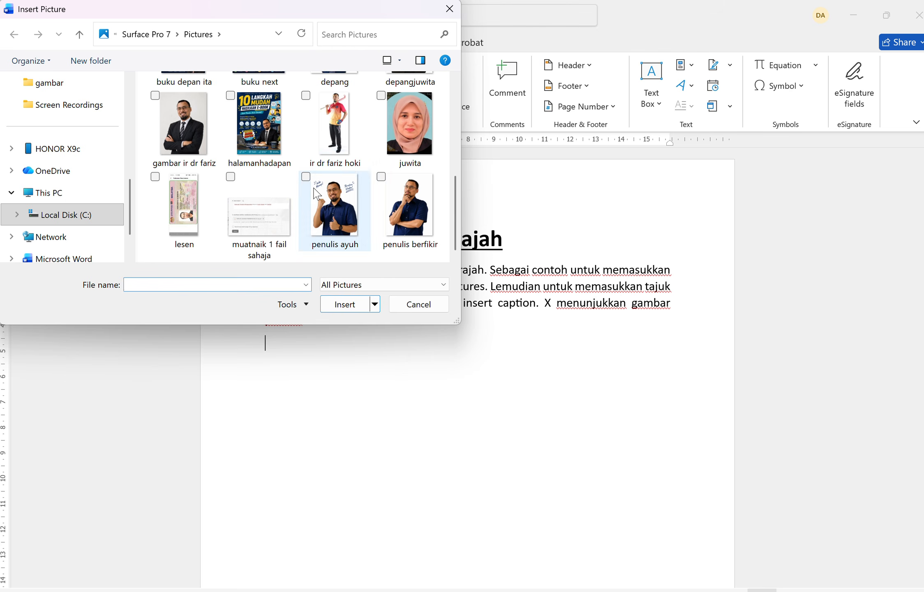
- Insert the picture "halamanhadapan" below the paragraph and shrink it to about 9.81 cm high by 6.86 cm wide
click(263, 127)
double_click(262, 122)
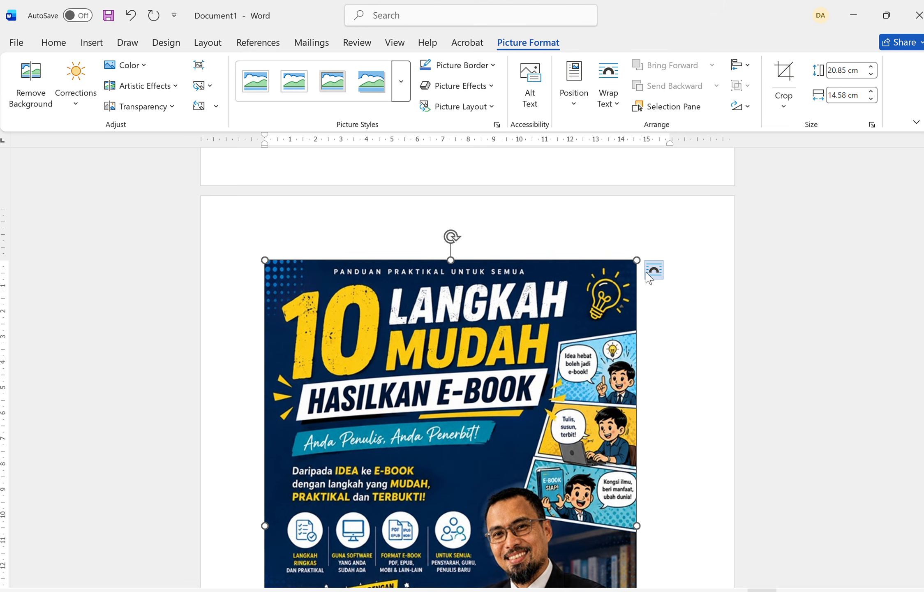
drag(637, 260, 340, 403)
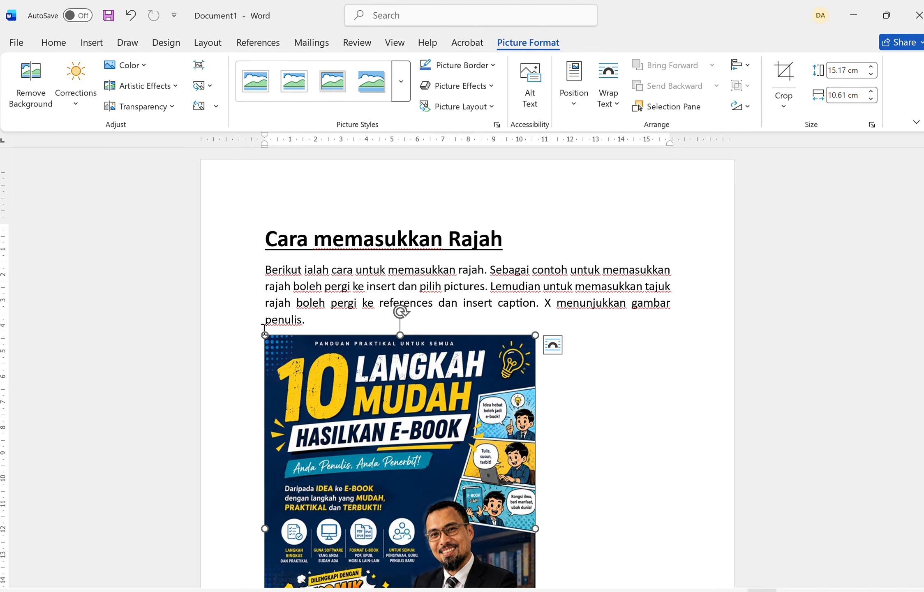
drag(264, 335, 412, 483)
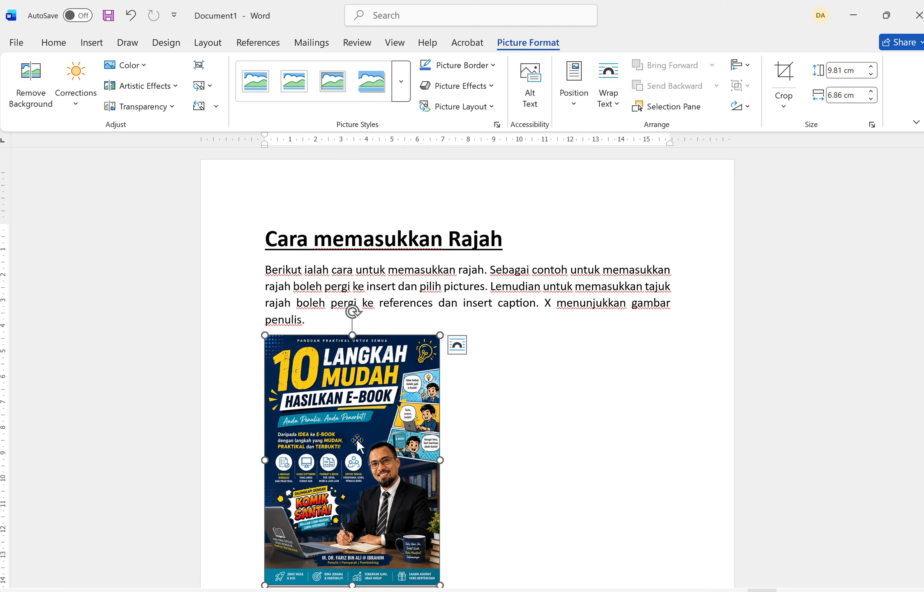
- Set the picture's text wrapping to In Front of Text and move it to the horizontal centre of the page, below the paragraph
click(459, 349)
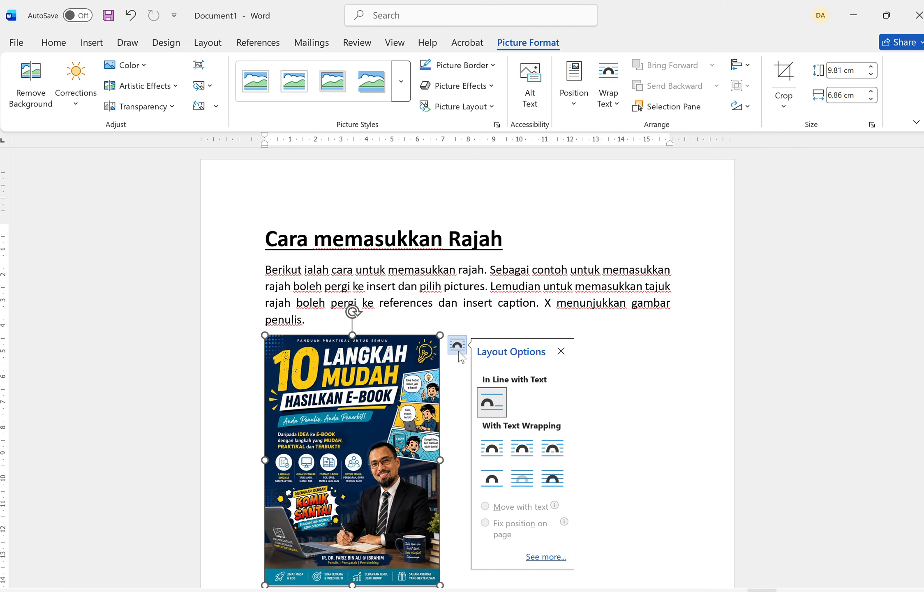
click(552, 477)
click(383, 418)
drag(384, 418, 476, 415)
scroll(565, 373, down, 3)
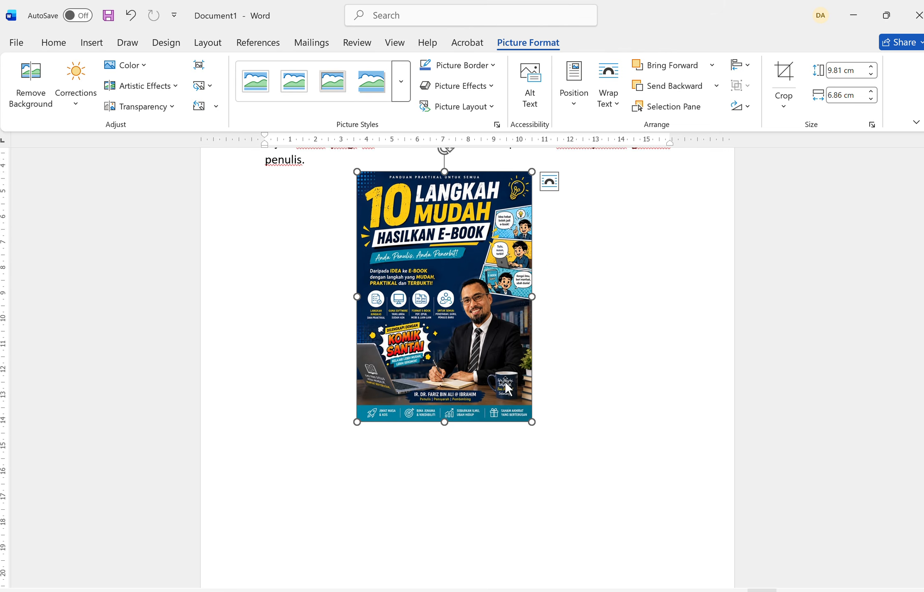
drag(455, 349, 477, 346)
click(581, 387)
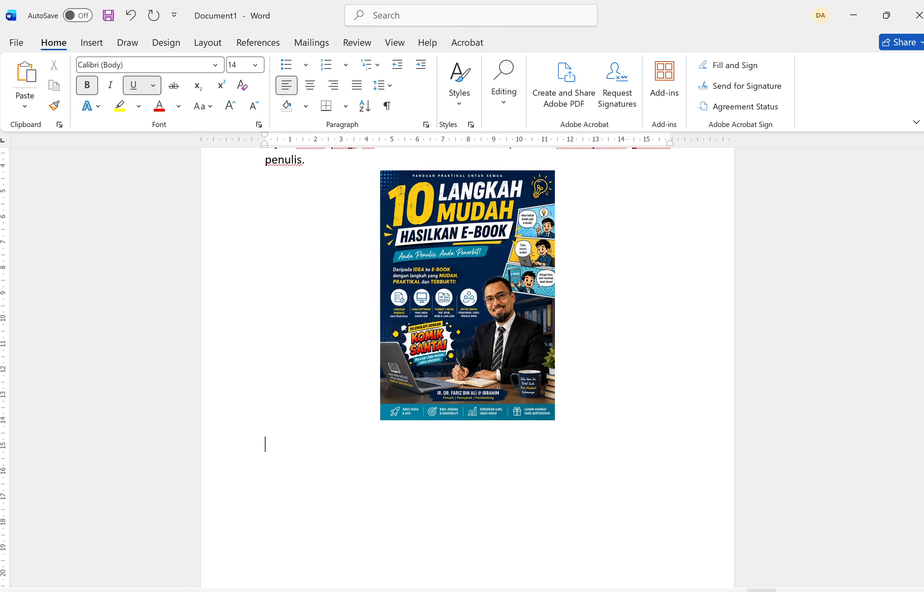
- Insert the caption "Rajah 1: Kulit Buku" below the picture, creating "Rajah" as a new caption label
click(259, 43)
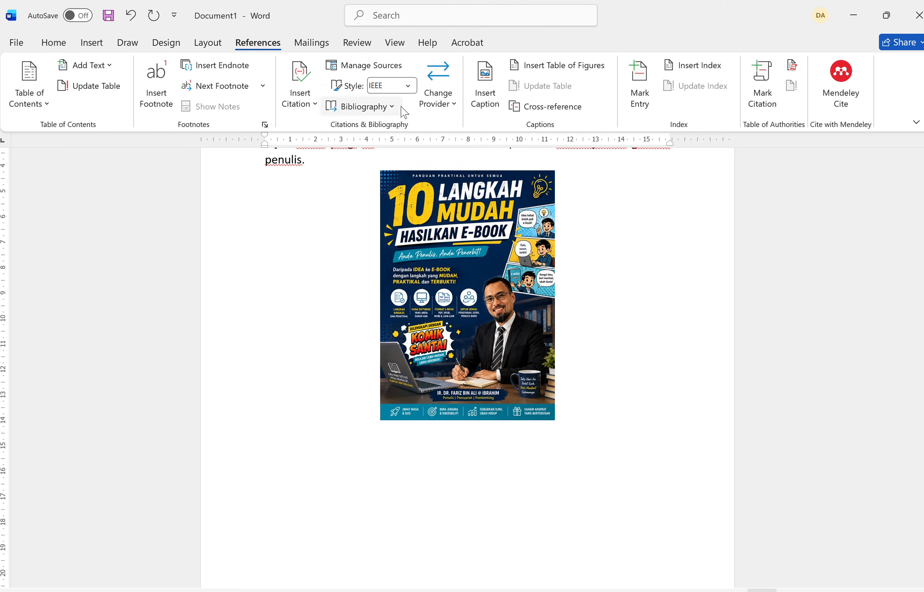
click(485, 86)
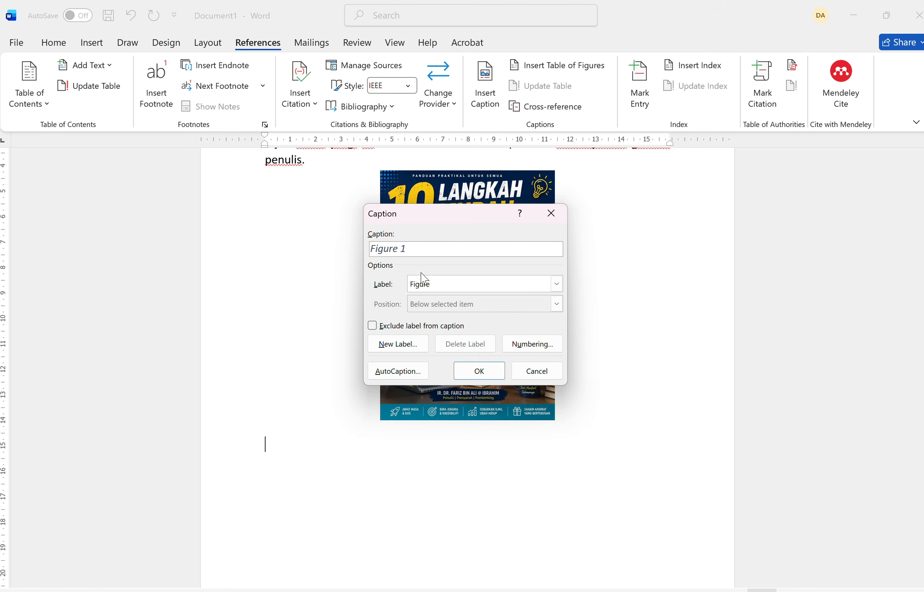
click(452, 287)
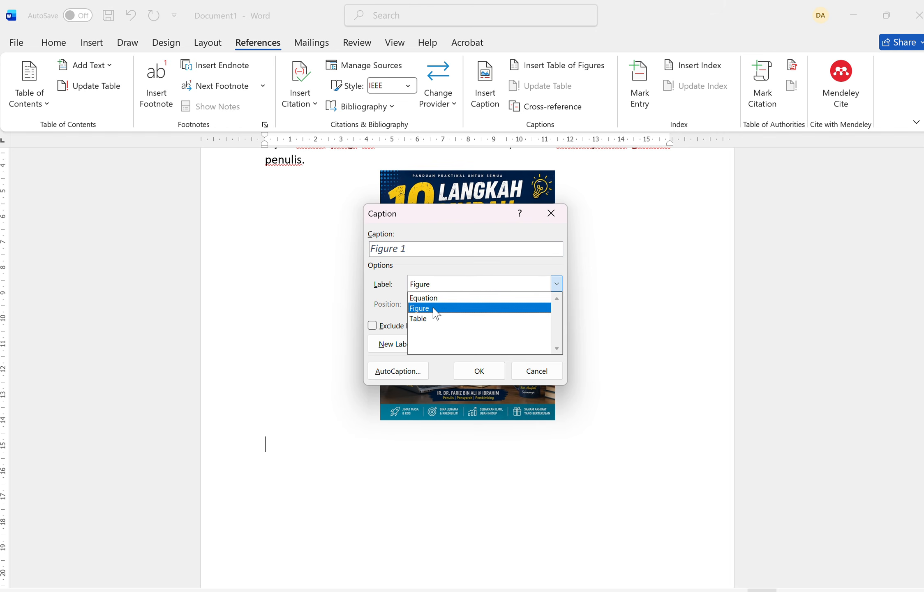
click(395, 297)
click(399, 344)
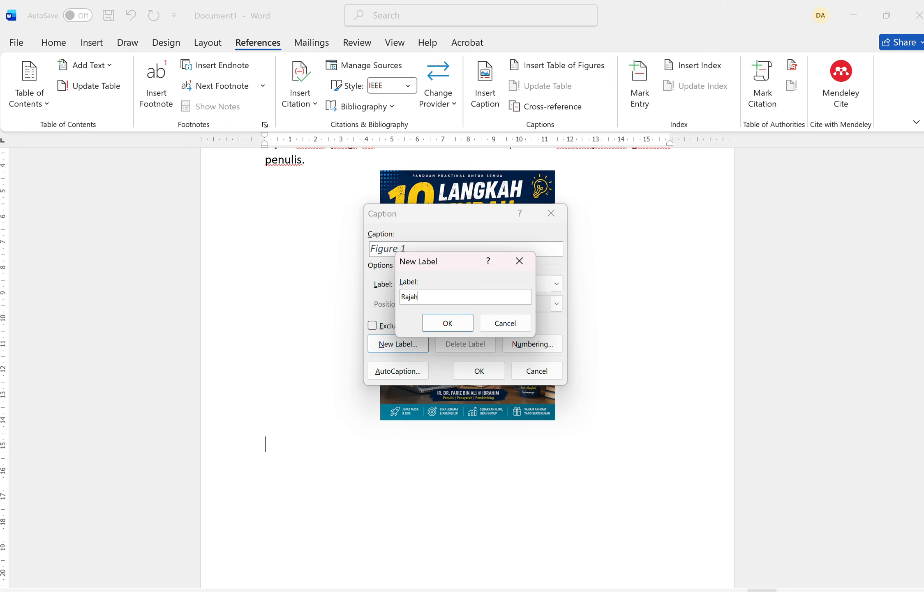
text(Rajah)
key(Return)
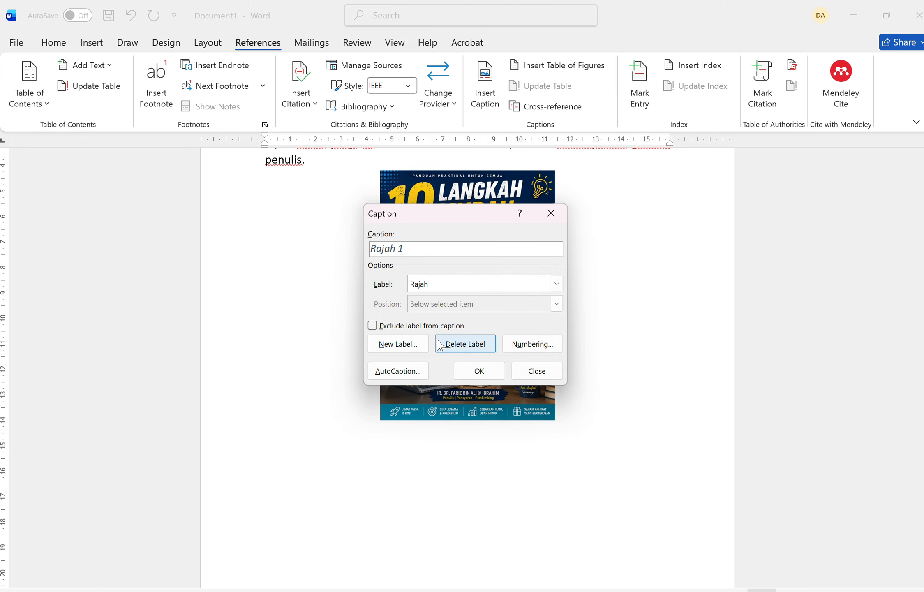
click(404, 249)
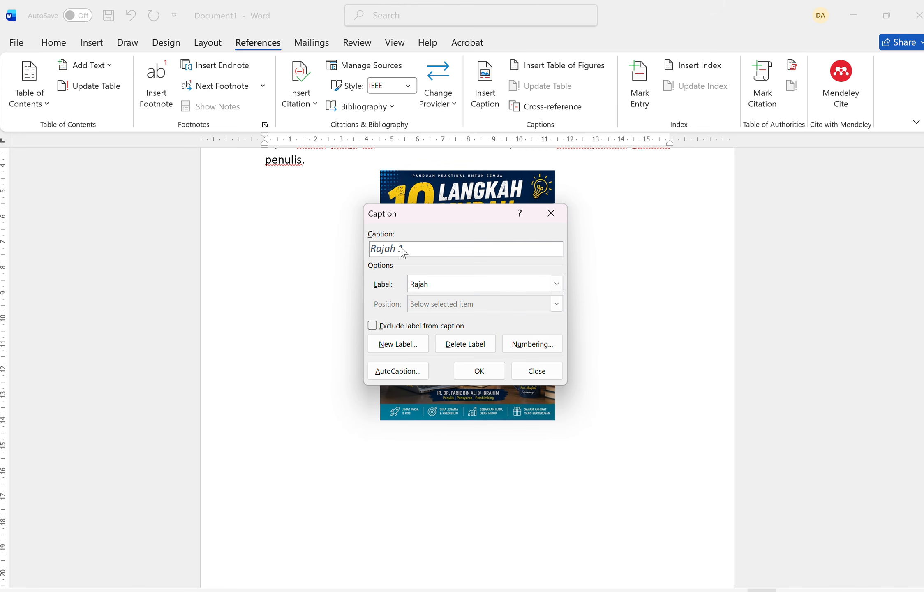
click(475, 368)
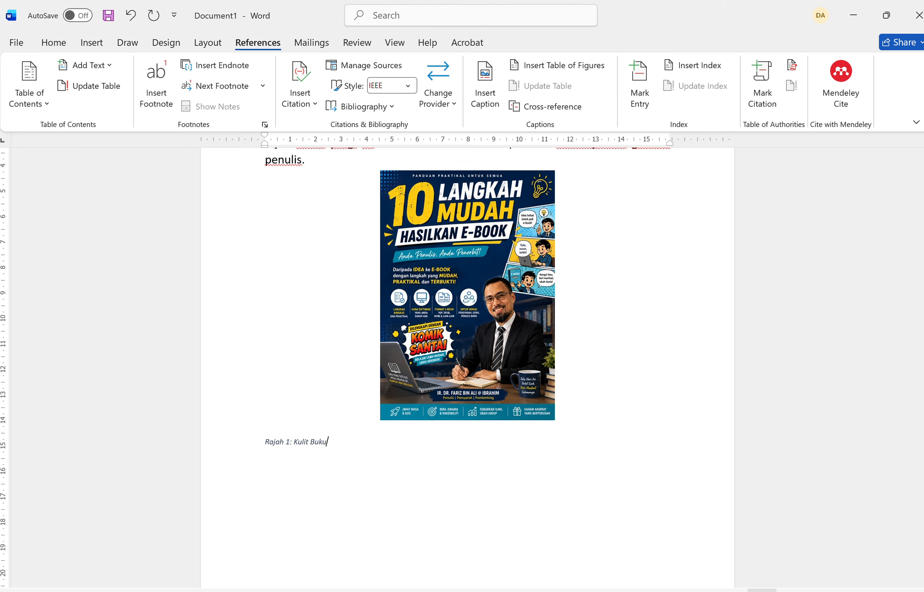
- Centre the picture caption and set its font size to 16
drag(345, 444, 264, 442)
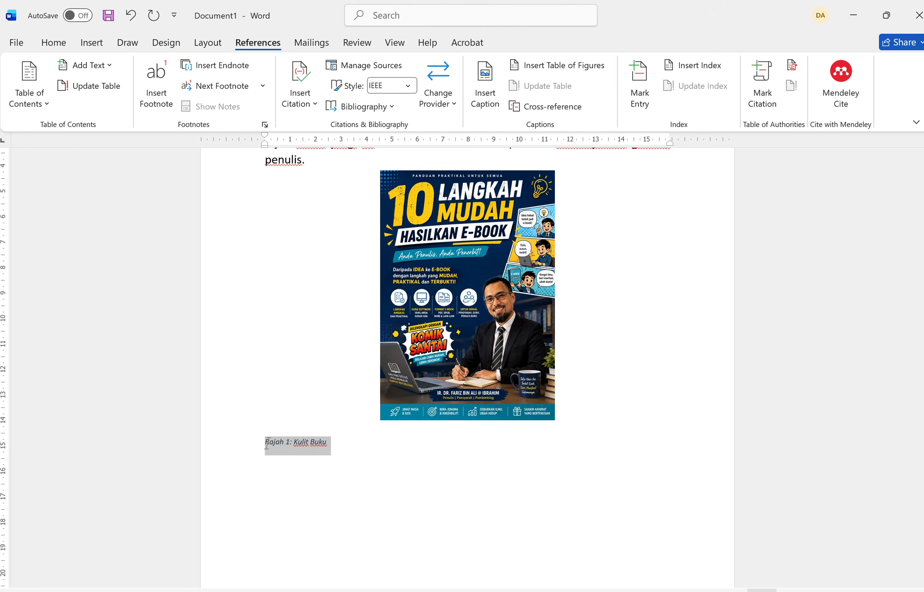
click(54, 43)
click(308, 86)
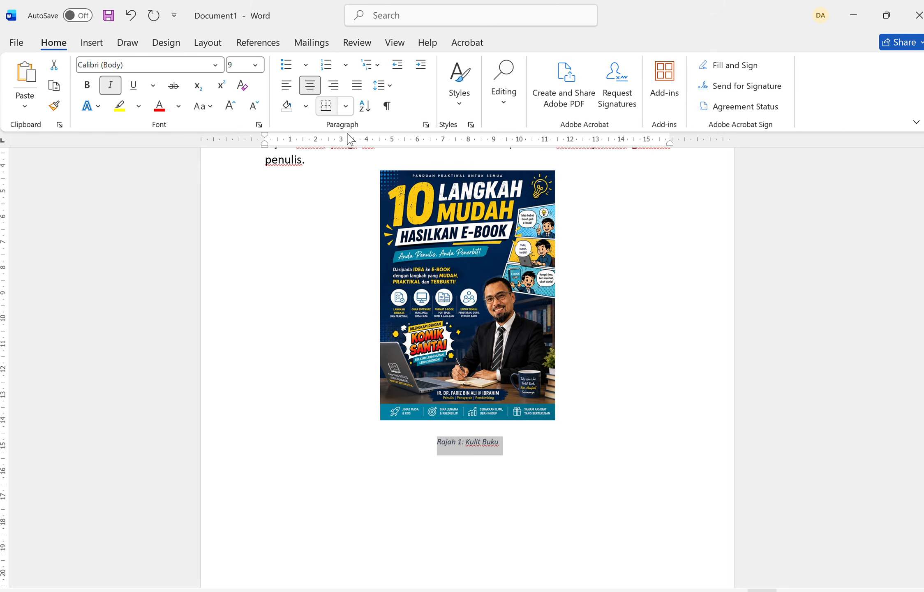
click(255, 64)
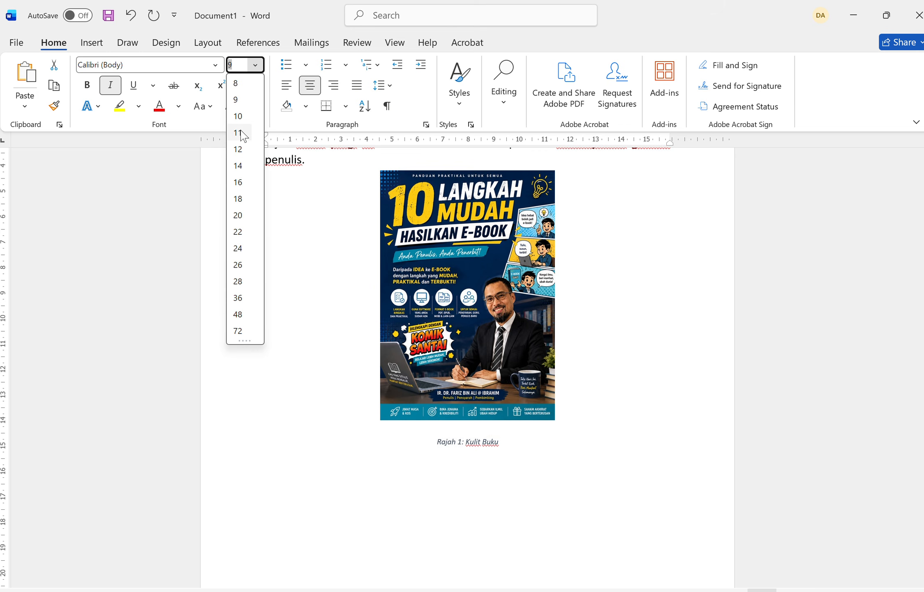
click(237, 182)
- Delete the placeholder "X" before "menunjukkan gambar penulis" in the Rajah paragraph
key(ctrl+Home)
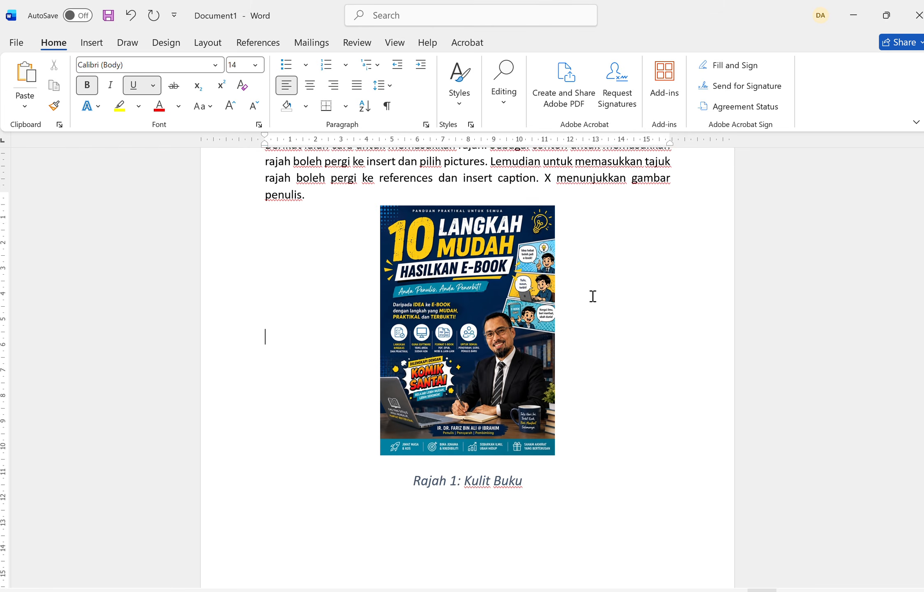
scroll(543, 302, down, 2)
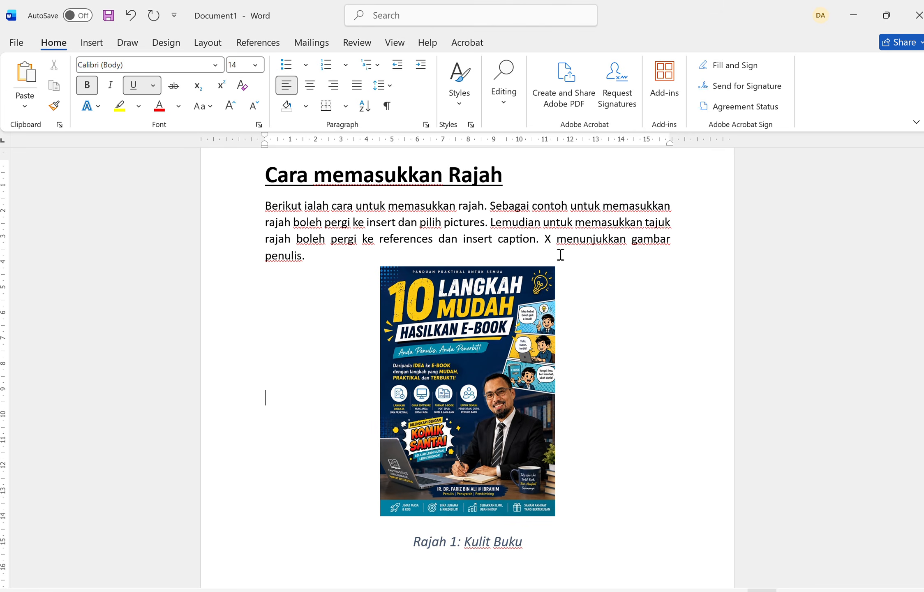
double_click(549, 239)
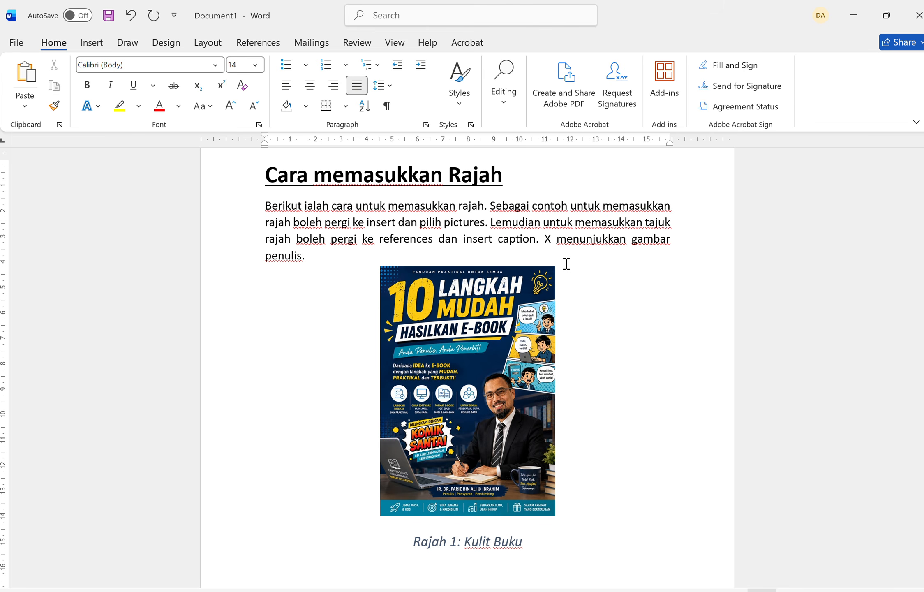
key(BackSpace)
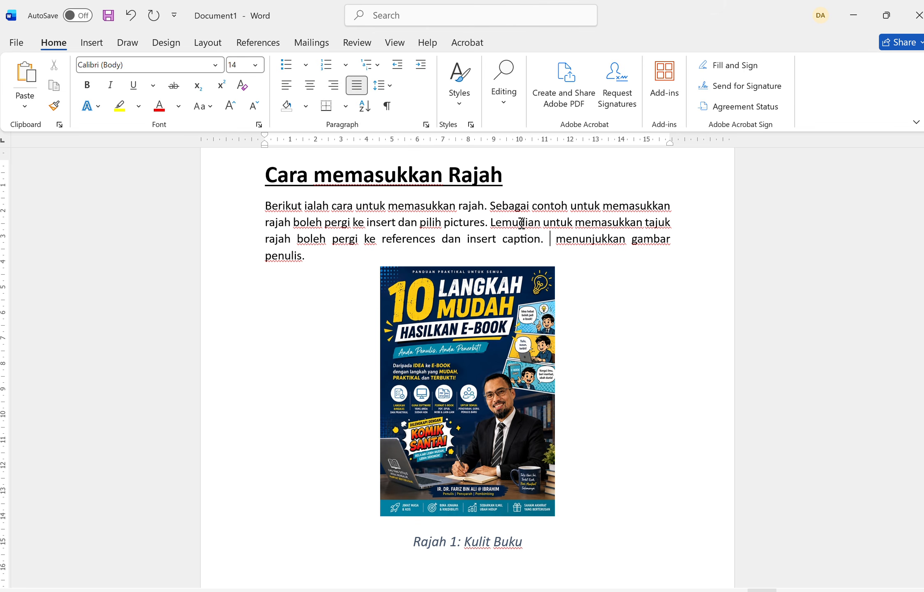
- Insert a cross-reference to the "Rajah 1: Kulit Buku" caption before "menunjukkan", using reference type Rajah and only label and number
click(254, 42)
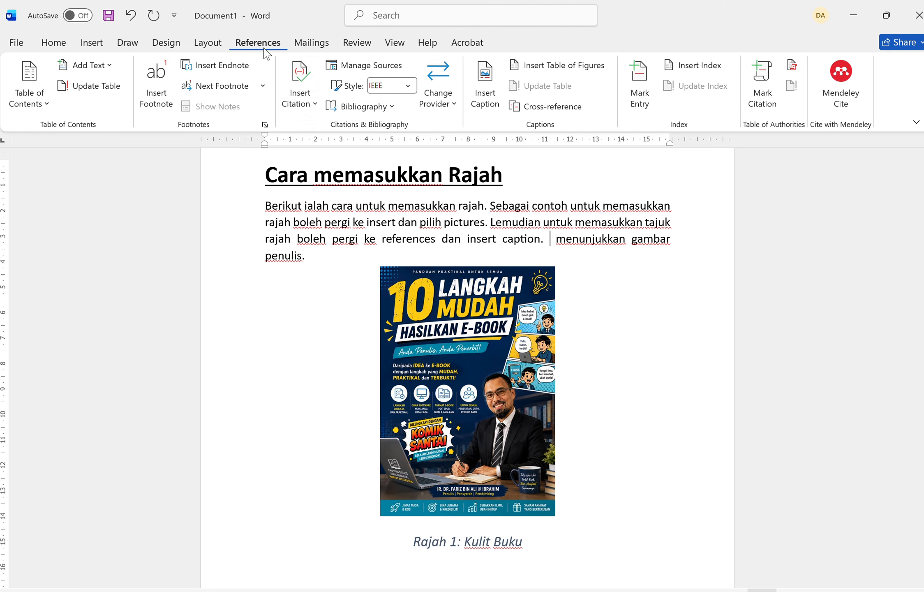
click(545, 108)
click(524, 222)
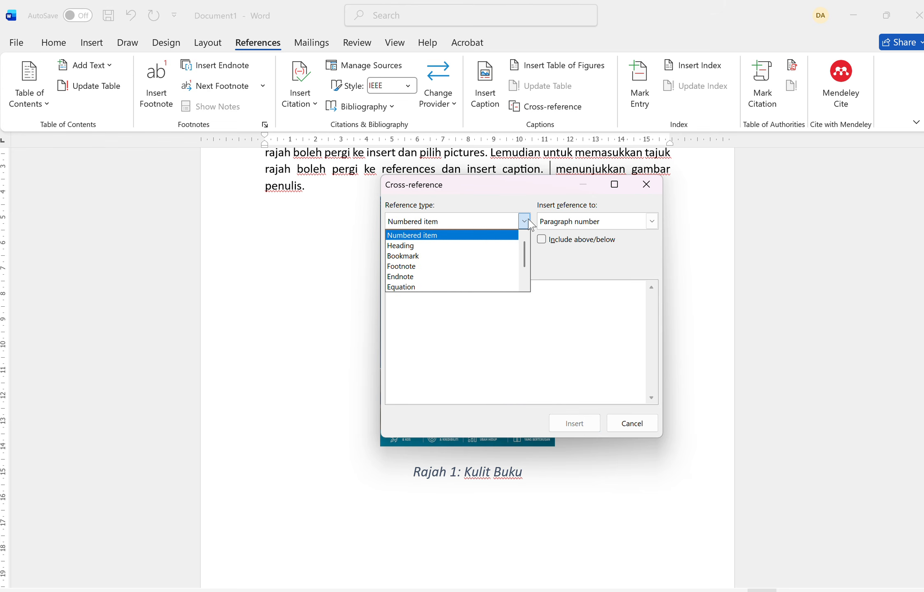
scroll(484, 250, down, 1)
click(460, 276)
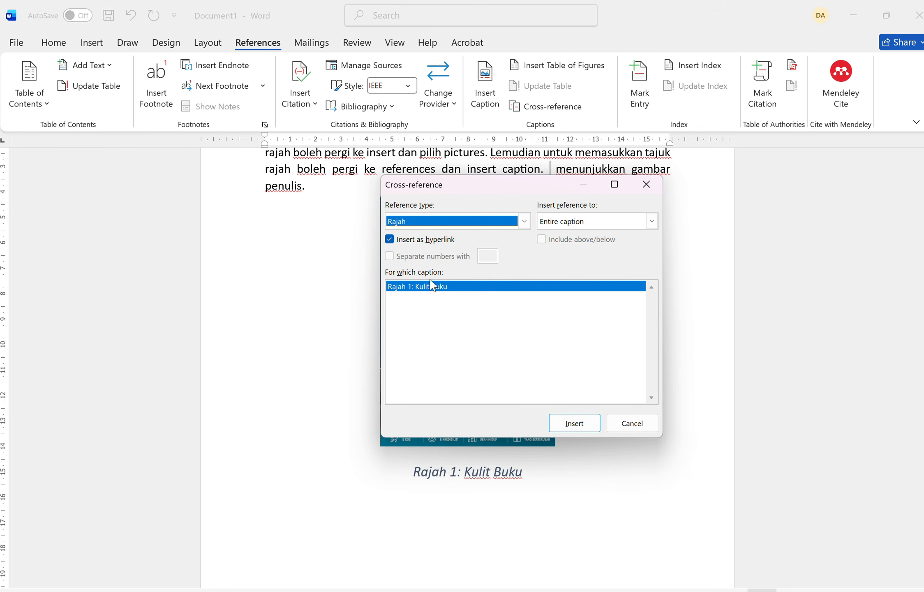
click(587, 223)
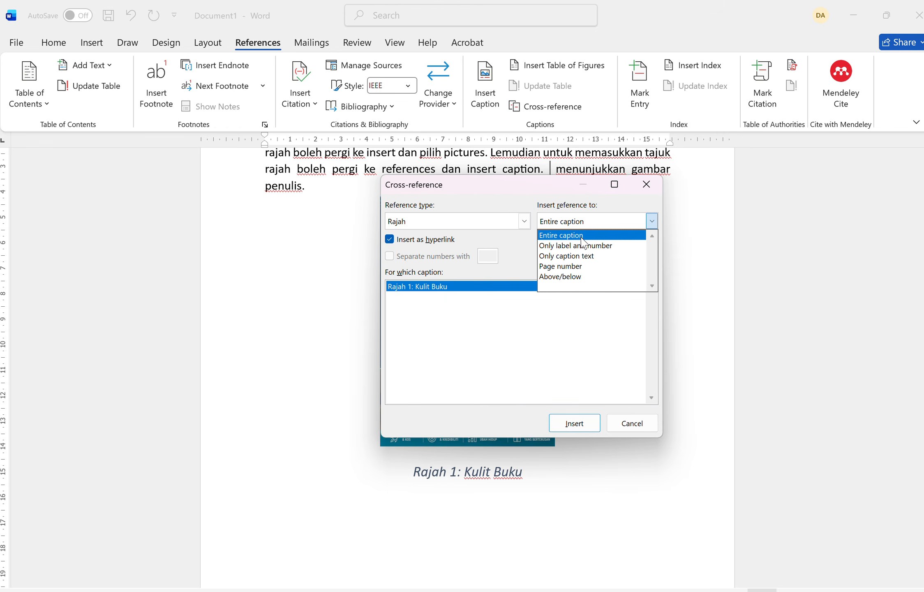
click(580, 246)
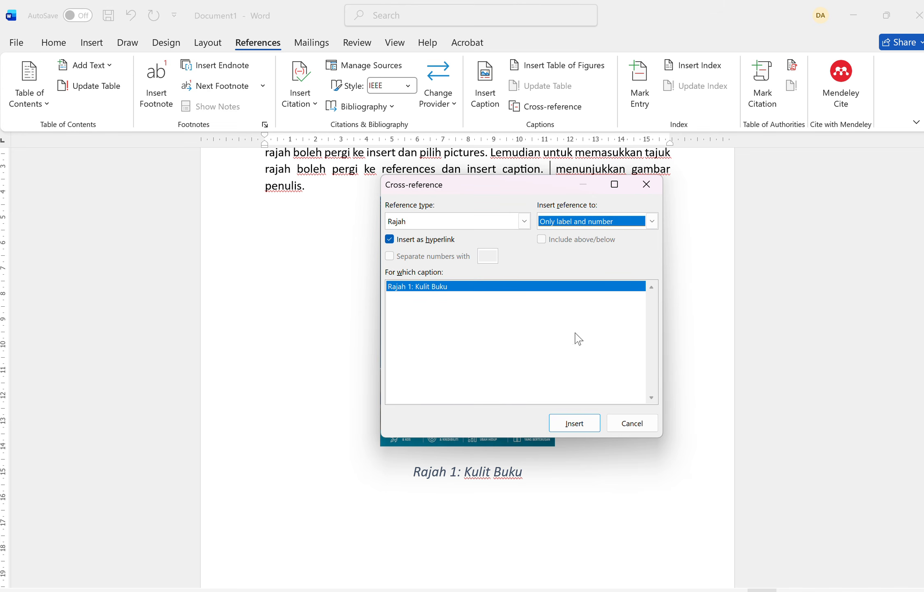
click(558, 417)
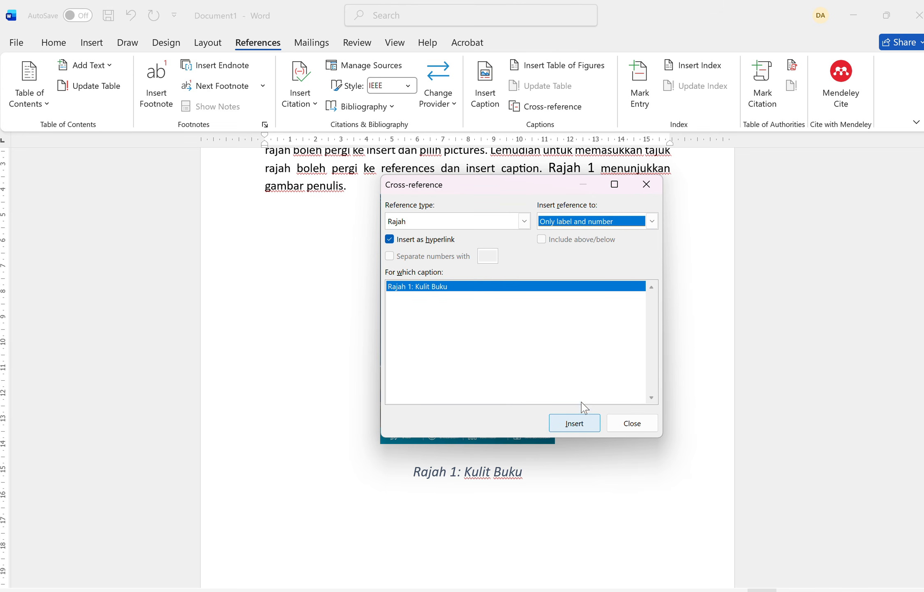
click(633, 423)
- Delete the blank lines above the heading "Cara memasukkan Jadual" on the second page
scroll(656, 304, up, 3)
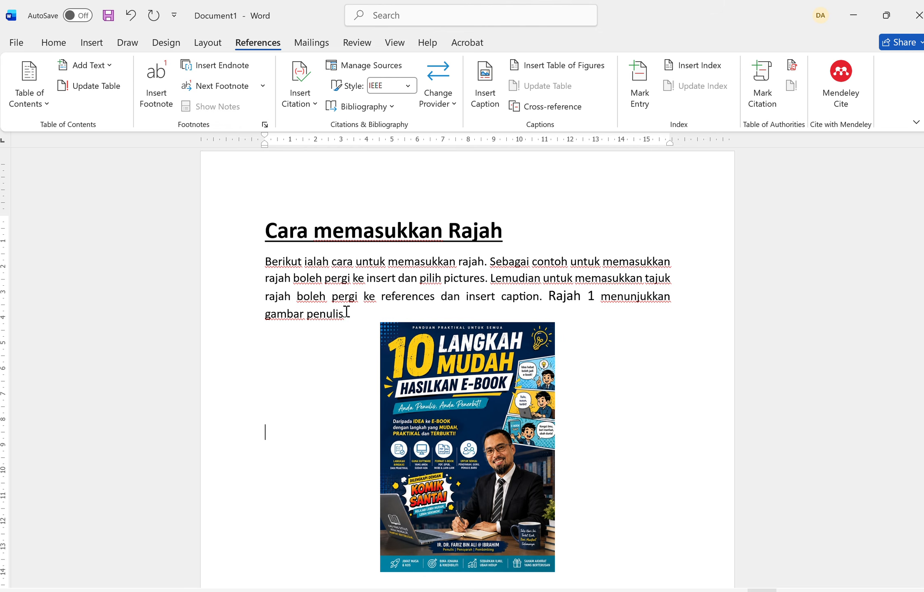
scroll(391, 326, down, 4)
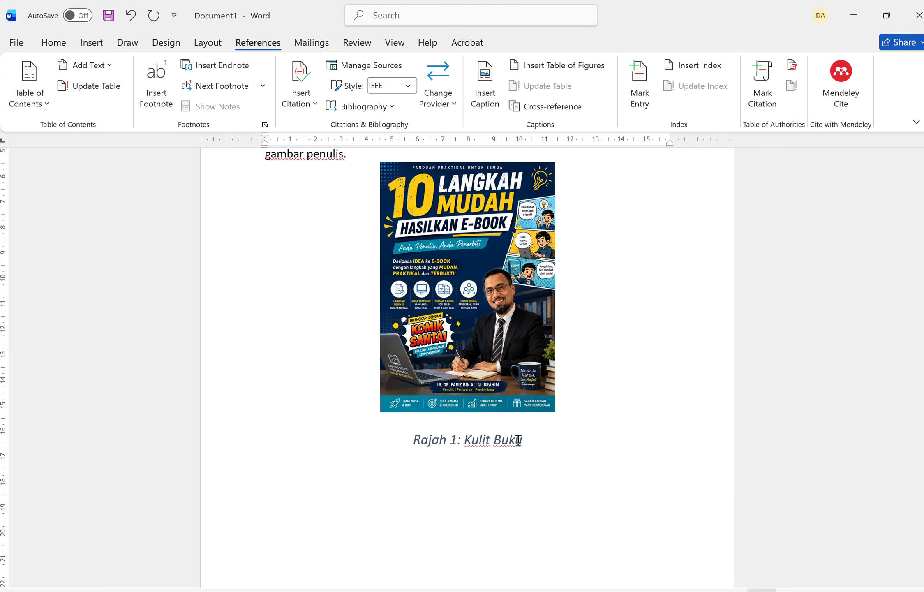
scroll(515, 435, down, 10)
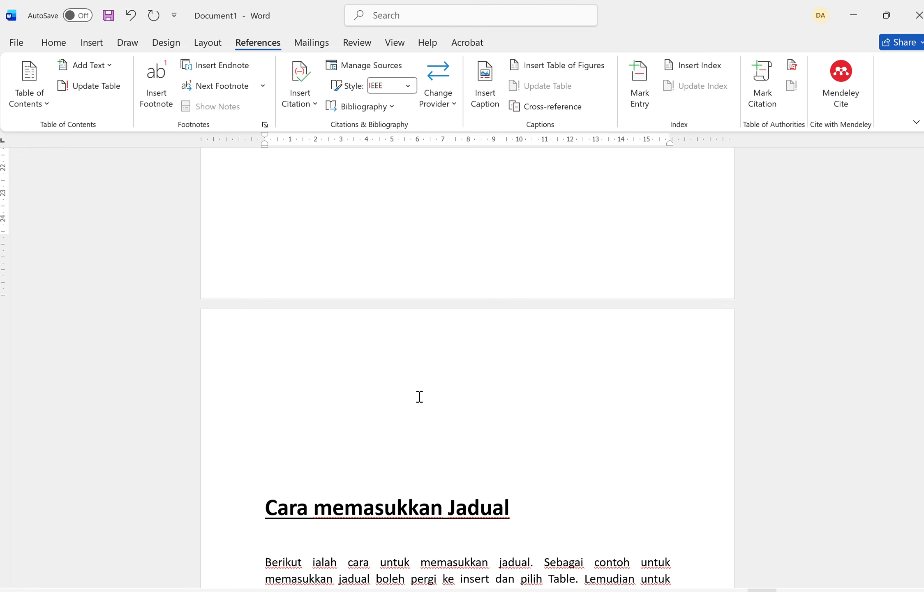
click(376, 360)
key(Delete)
key(Delete)
key(Delete)
key(Delete)
key(Delete)
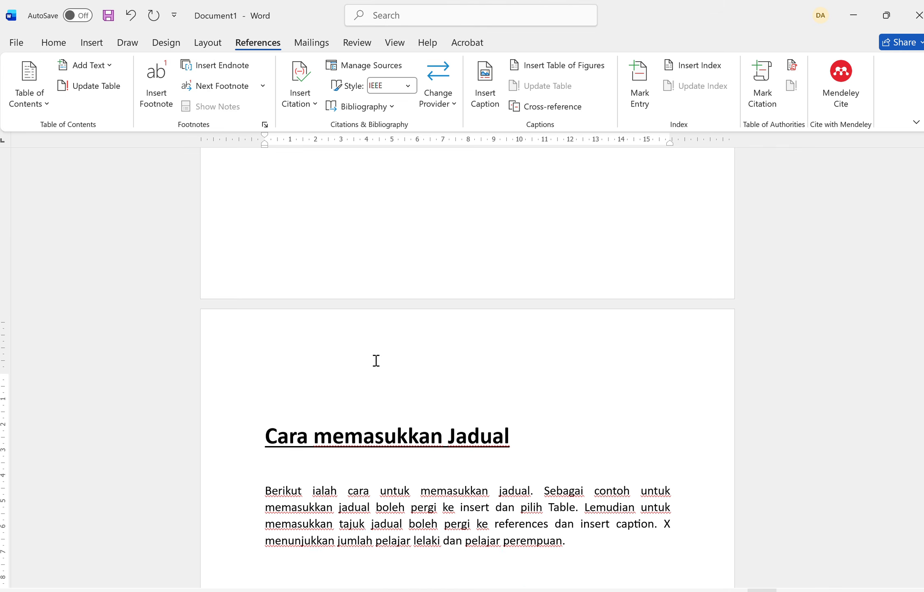
- Insert a table with two columns and two rows below the Jadual paragraph
scroll(376, 360, down, 4)
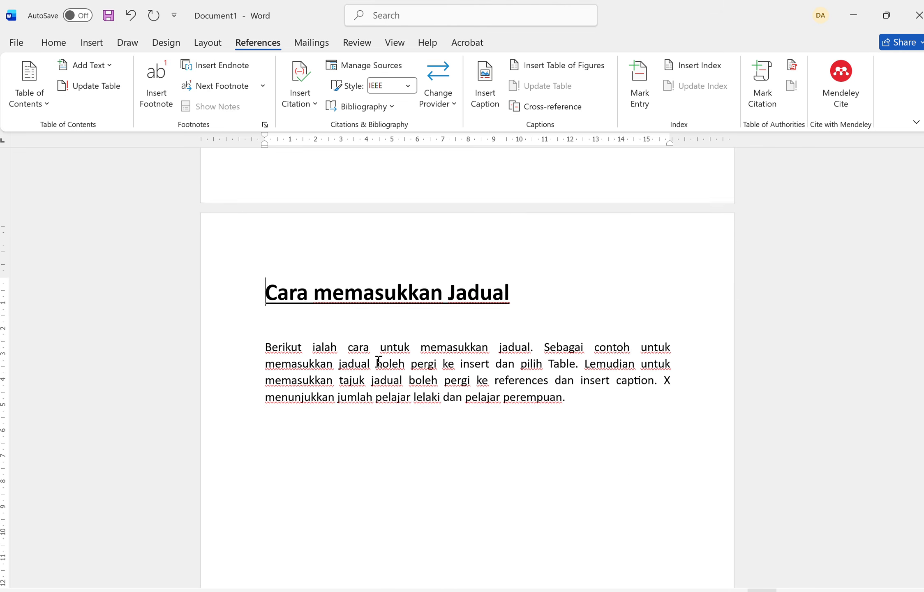
click(91, 42)
click(119, 104)
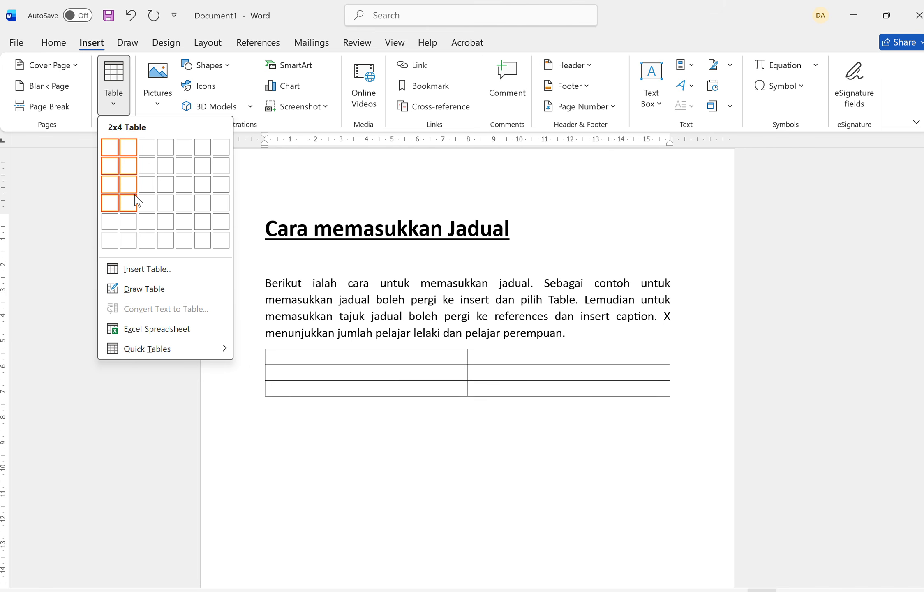
click(128, 171)
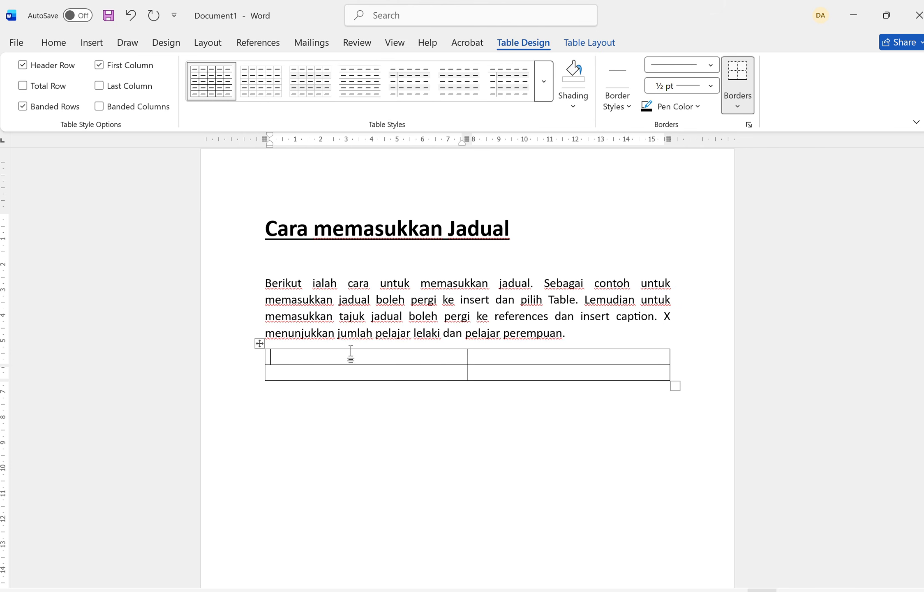
- Fill the table with the headers "Lelaki" and "Wanita" and the values 10 and 20 beneath them
text(Lelaki)
click(495, 356)
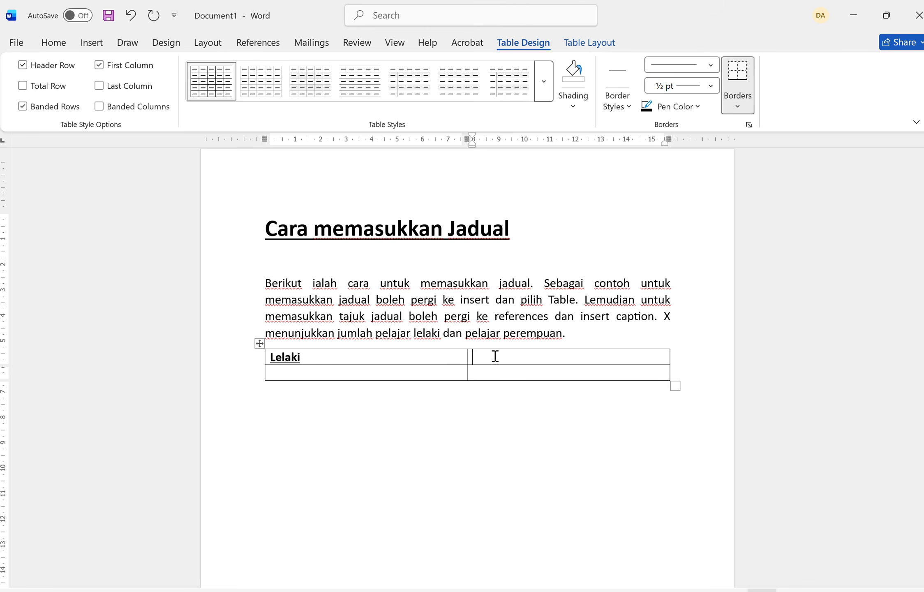
text(Wanita)
click(381, 372)
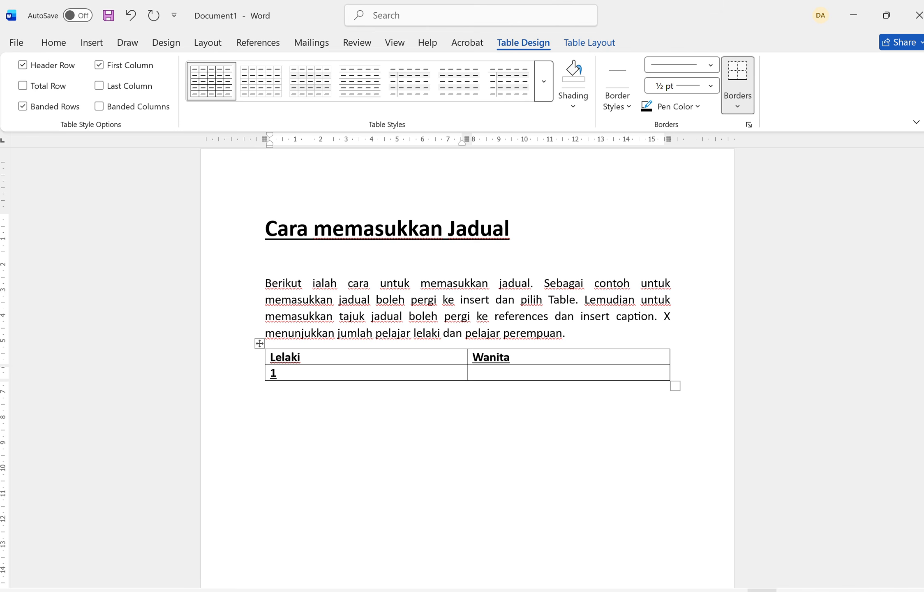
click(487, 369)
text(20)
click(487, 393)
- Remove the bold and underline formatting from all text in the table
drag(506, 368, 411, 361)
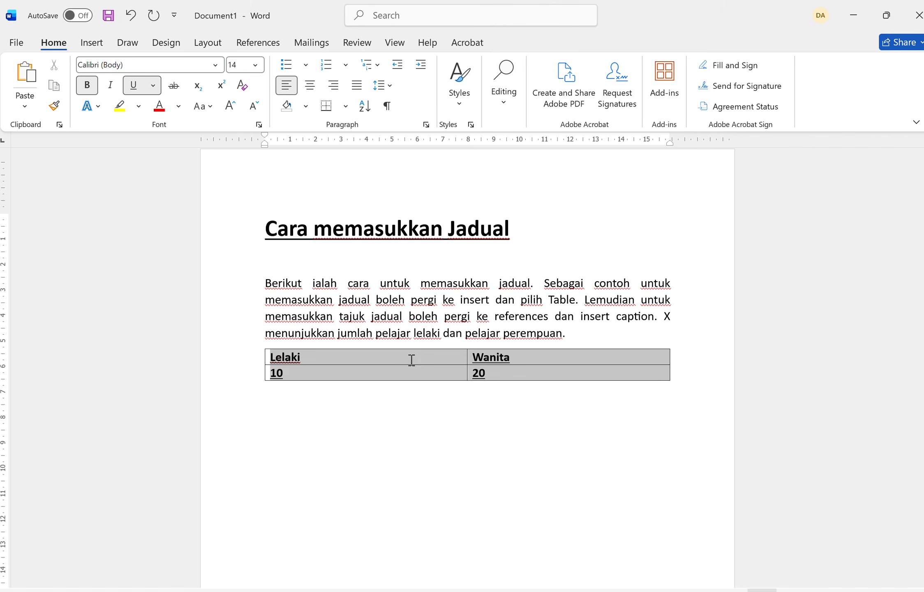
click(383, 388)
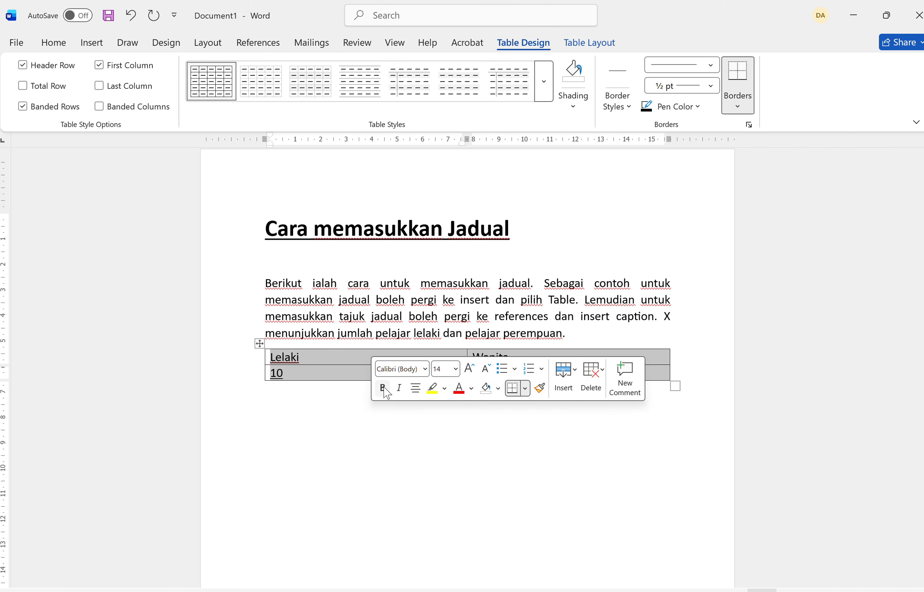
click(58, 42)
click(133, 85)
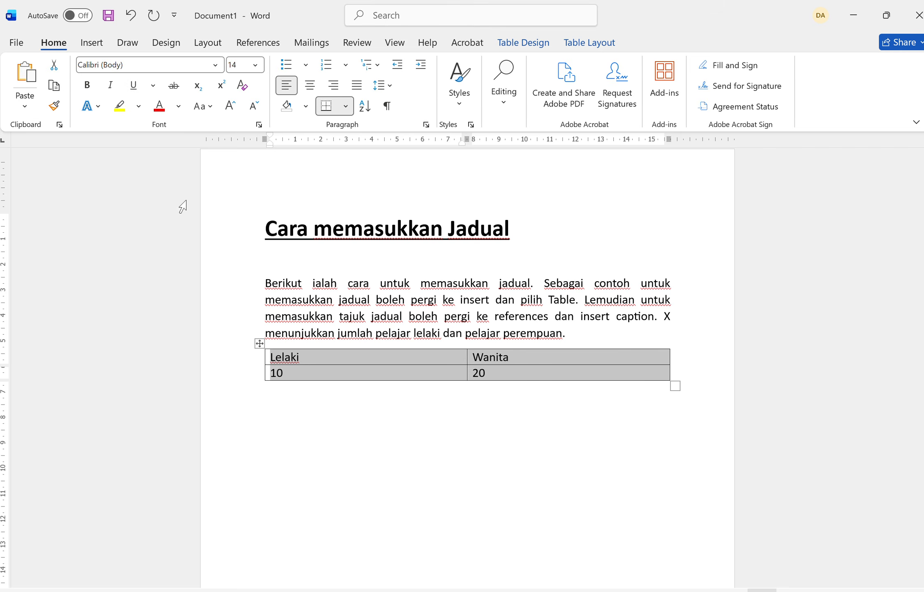
click(509, 437)
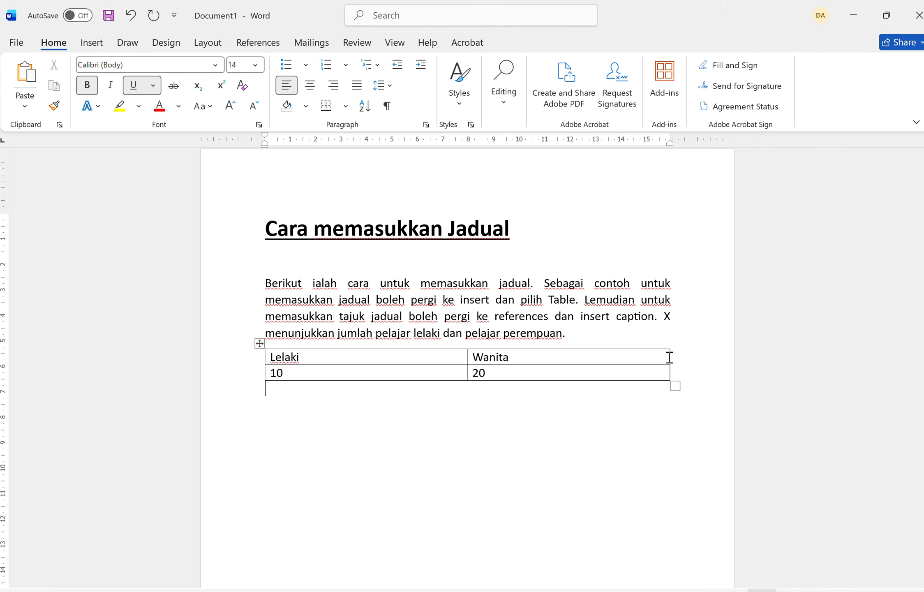
- Narrow the table's columns to about 5 cm and 6.5 cm, and center the table on the page
drag(670, 358, 558, 356)
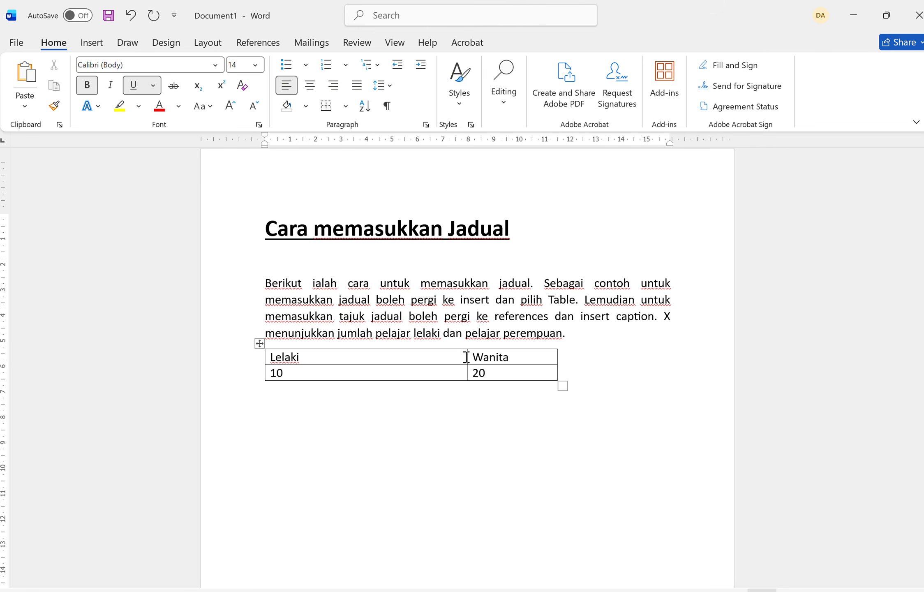
drag(467, 357, 392, 362)
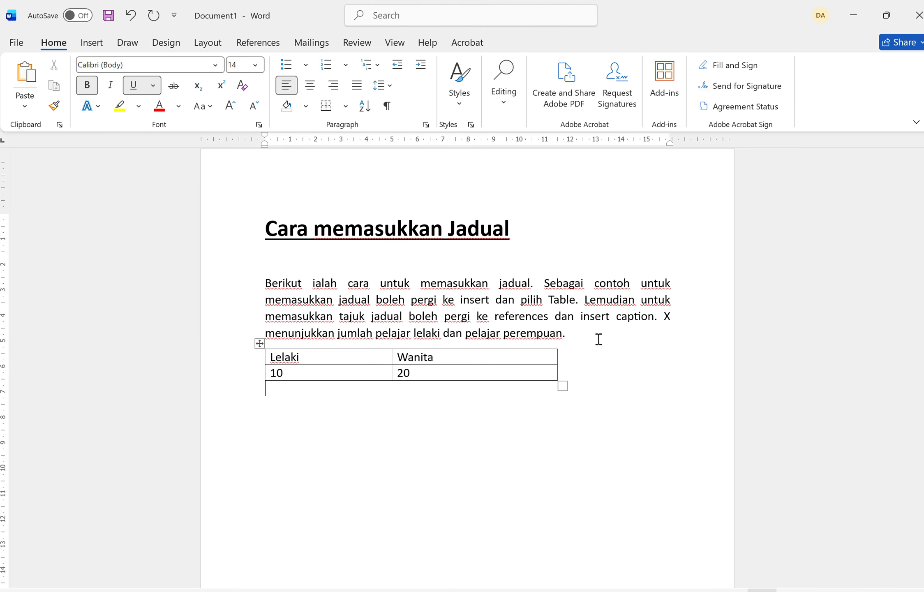
click(259, 343)
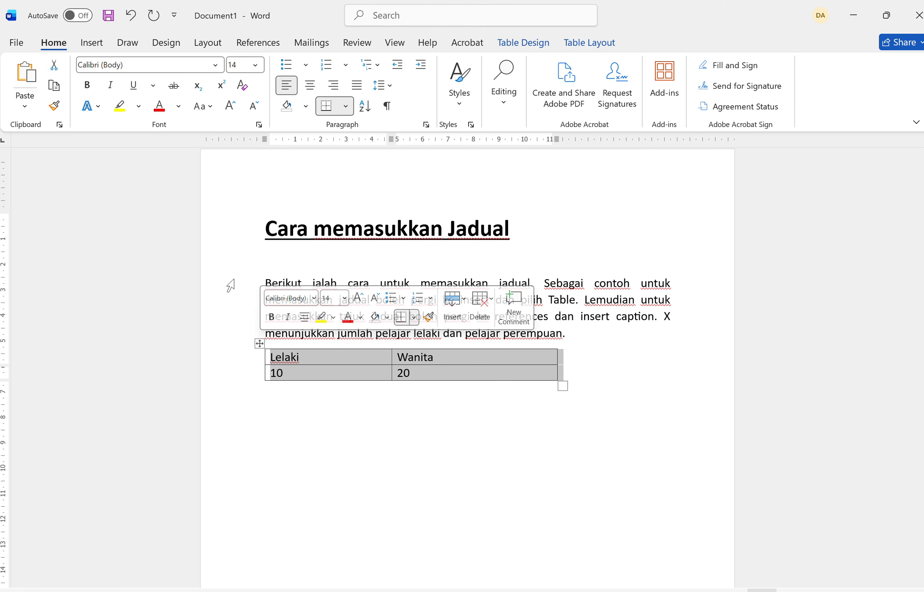
click(310, 85)
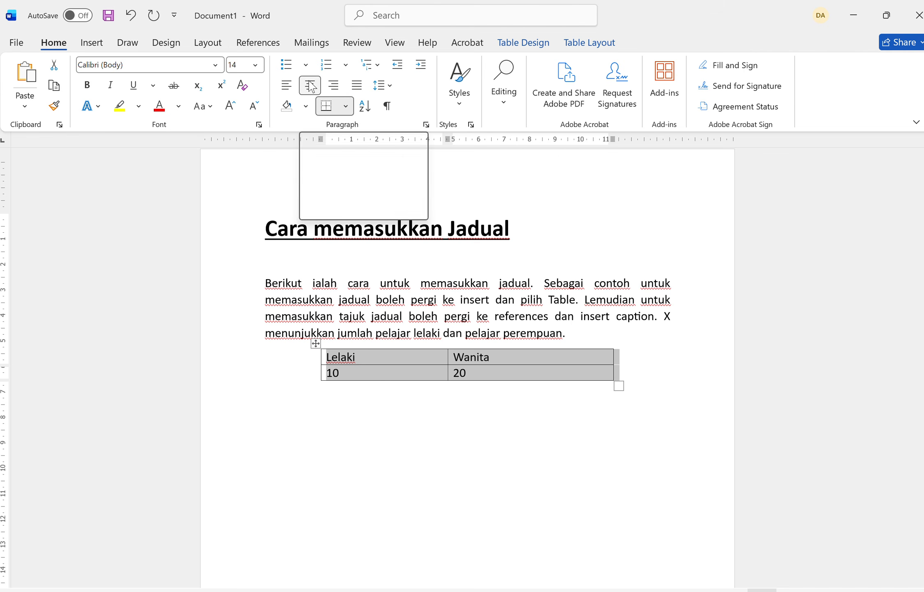
- Add two blank lines between the Jadual paragraph and the table
click(574, 335)
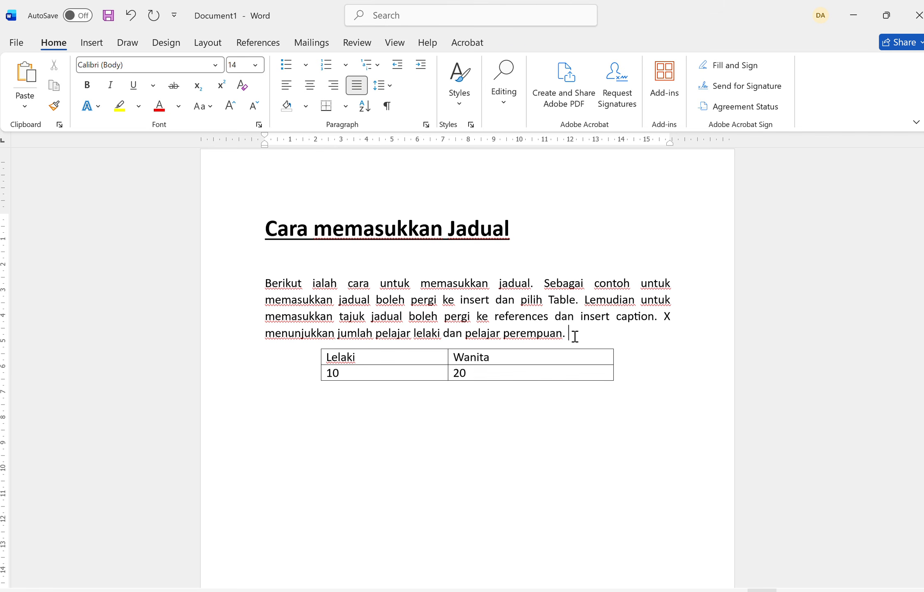
key(Return)
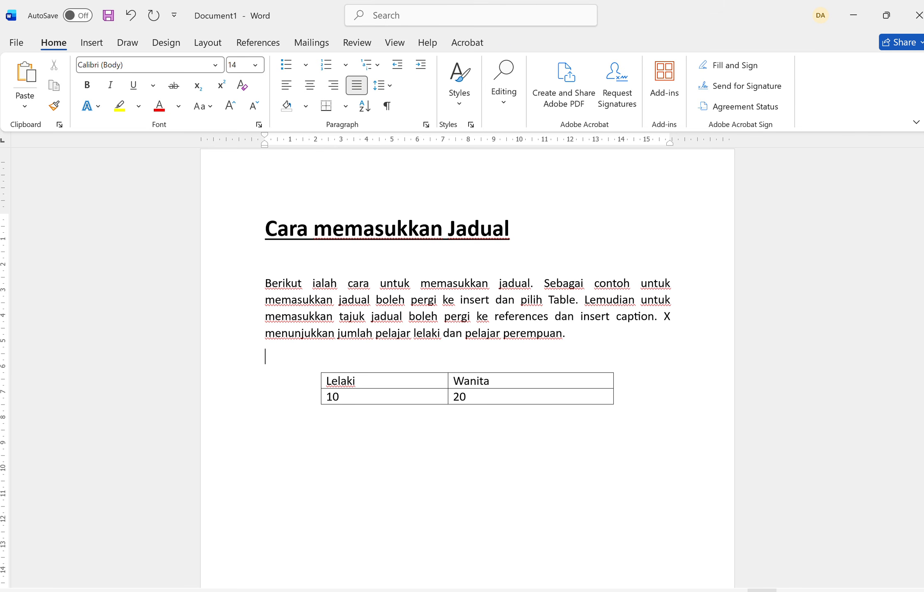
key(Return)
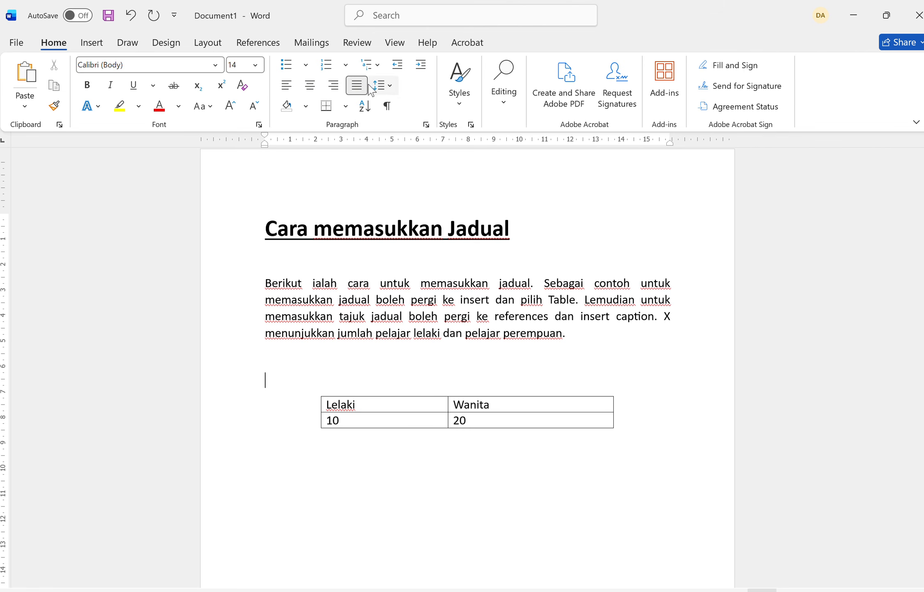
- Insert the caption "Jadual 1: Bilangan Mengikut Jantina" above the table, using a new caption label named Jadual
click(258, 42)
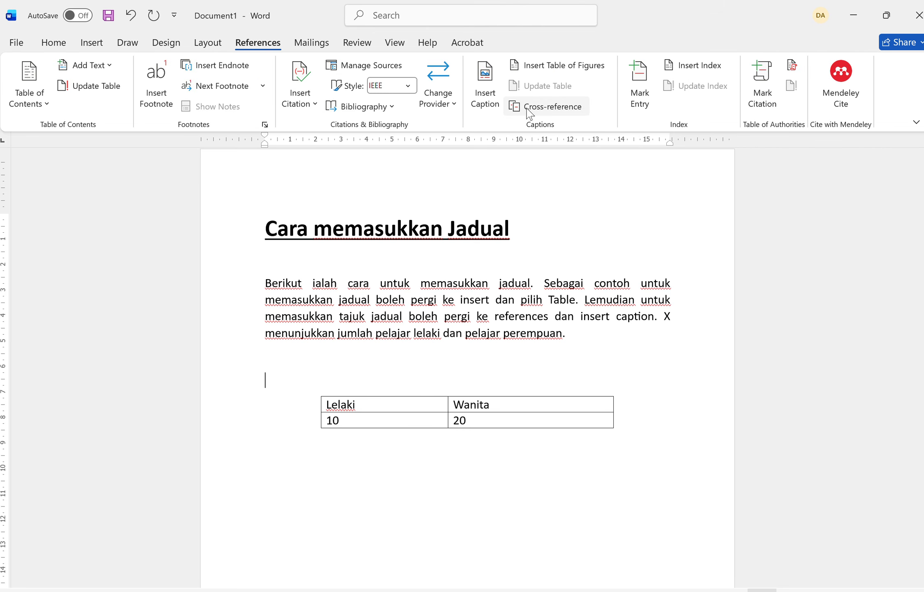
click(492, 98)
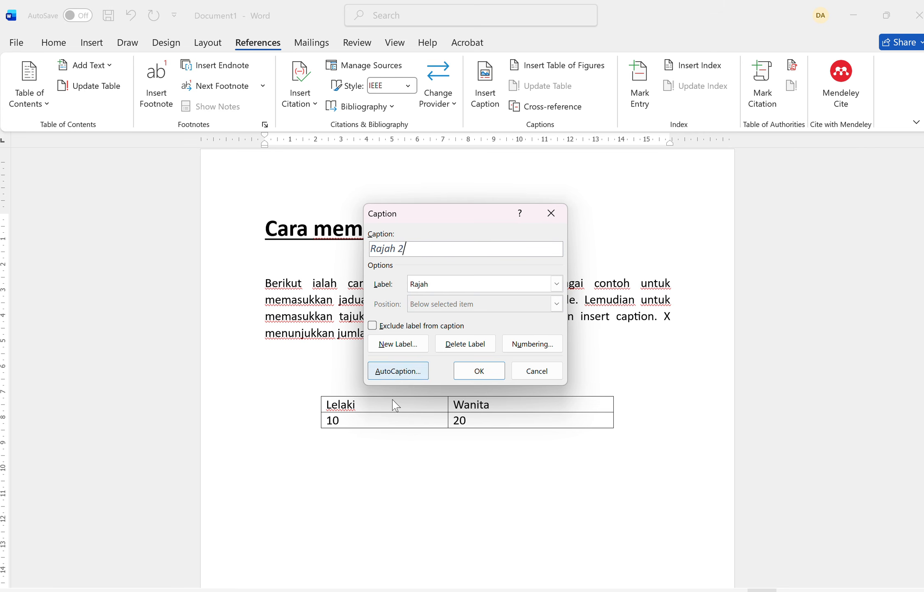
click(470, 288)
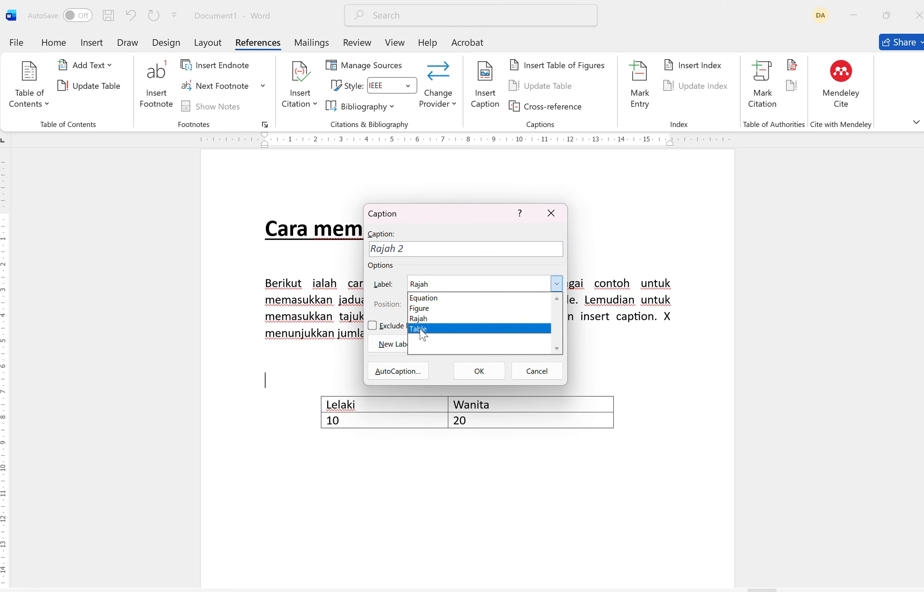
click(389, 358)
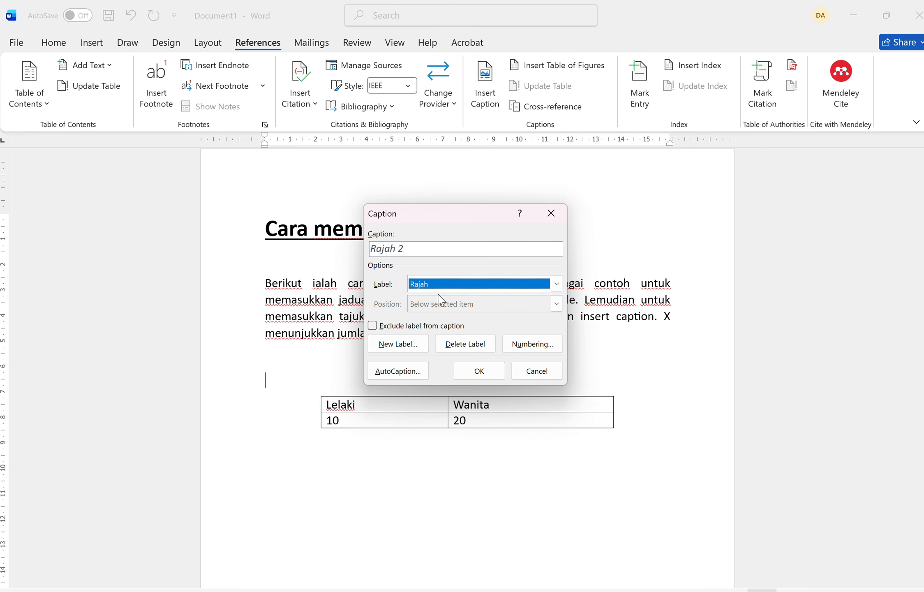
click(407, 345)
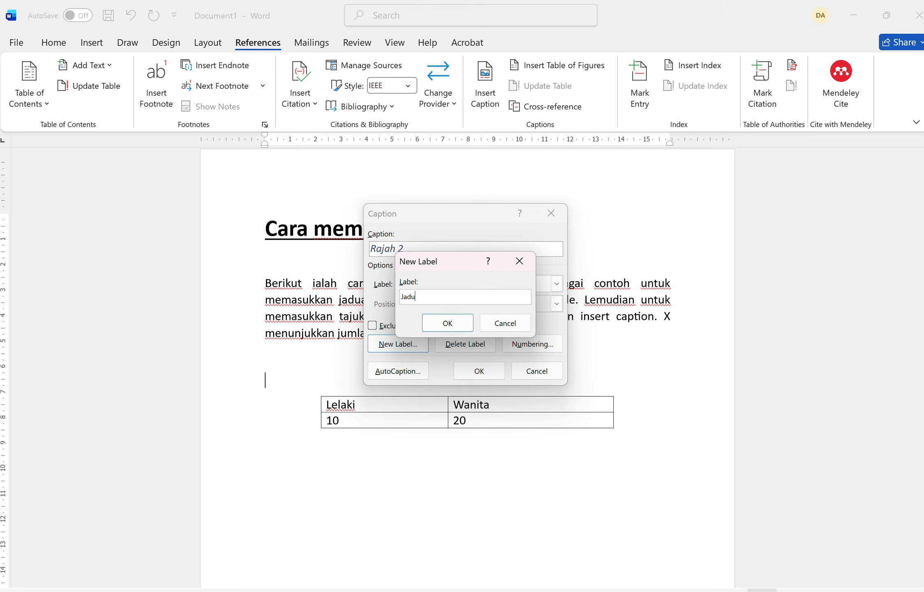
click(448, 323)
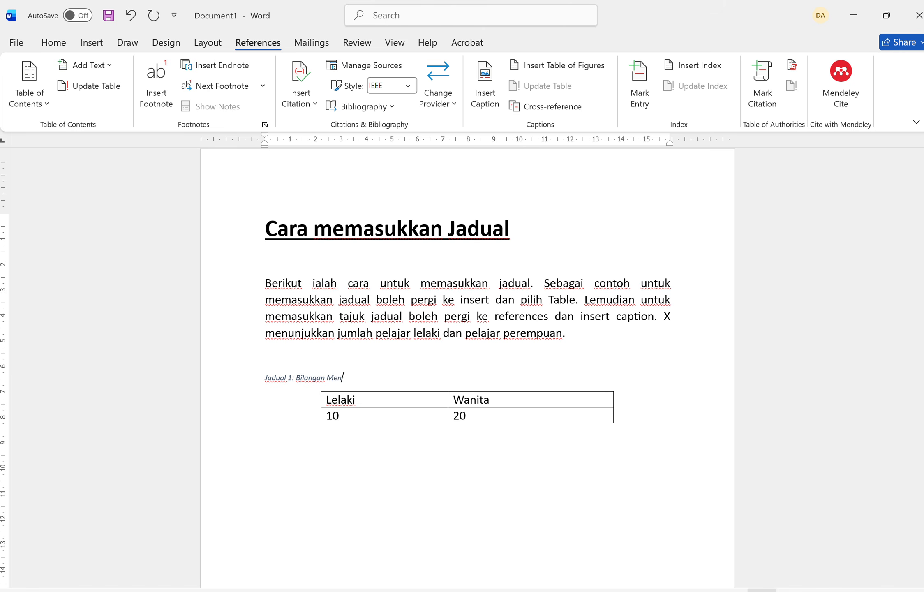
text(Jantina)
- Center the "Jadual 1: Bilangan Mengikut Jantina" caption above the table
click(394, 255)
click(54, 43)
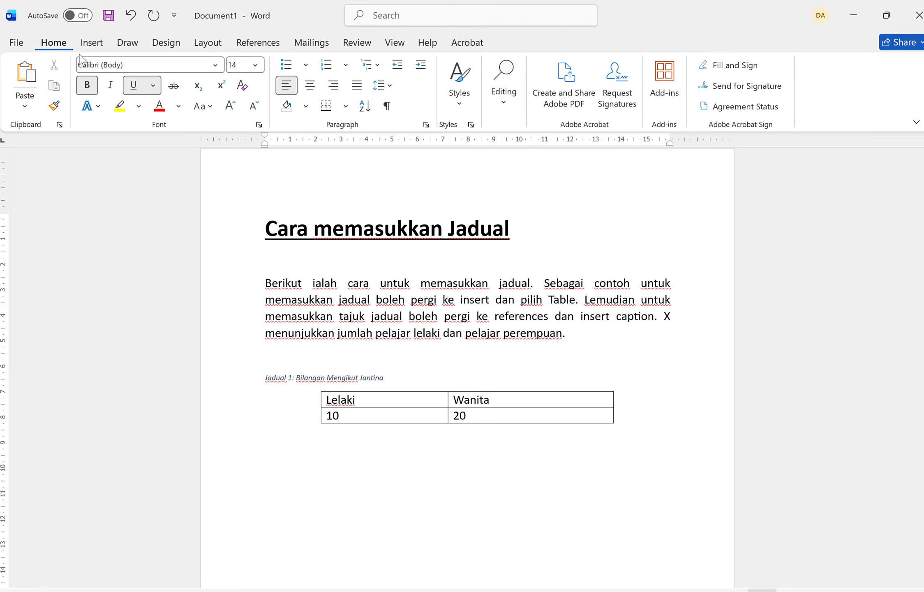
click(309, 85)
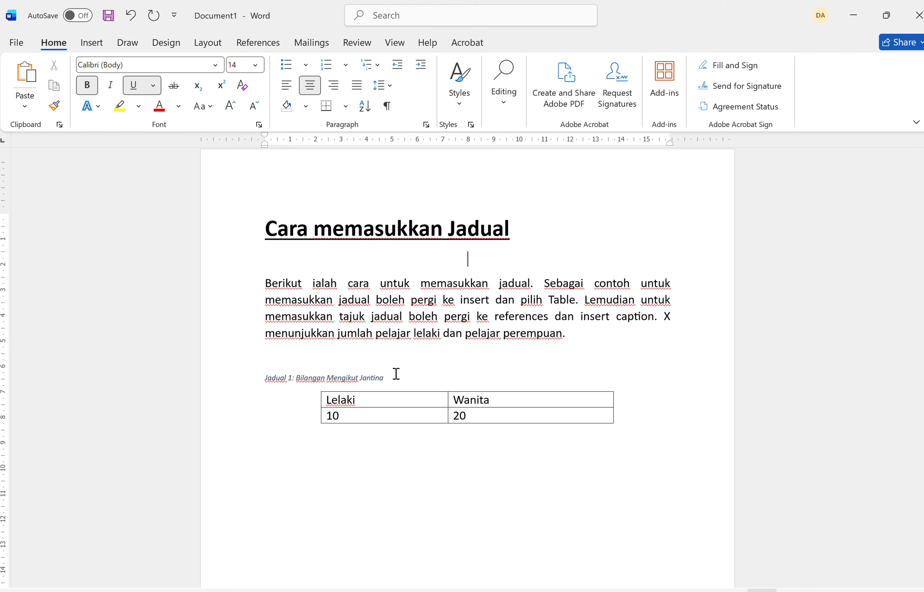
drag(387, 377, 264, 378)
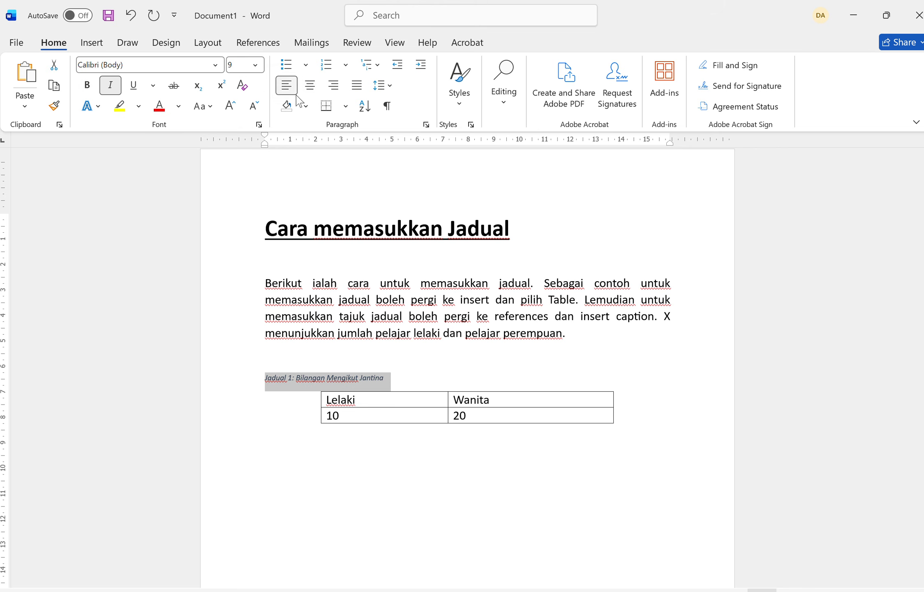
click(310, 85)
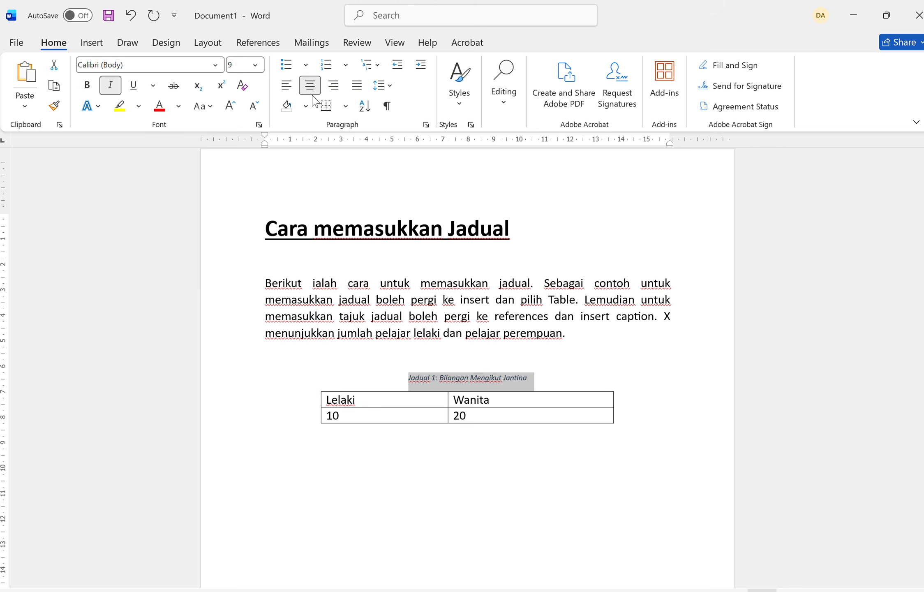
- Set the table caption's font size to 14 and remove its italic formatting
click(254, 65)
click(237, 166)
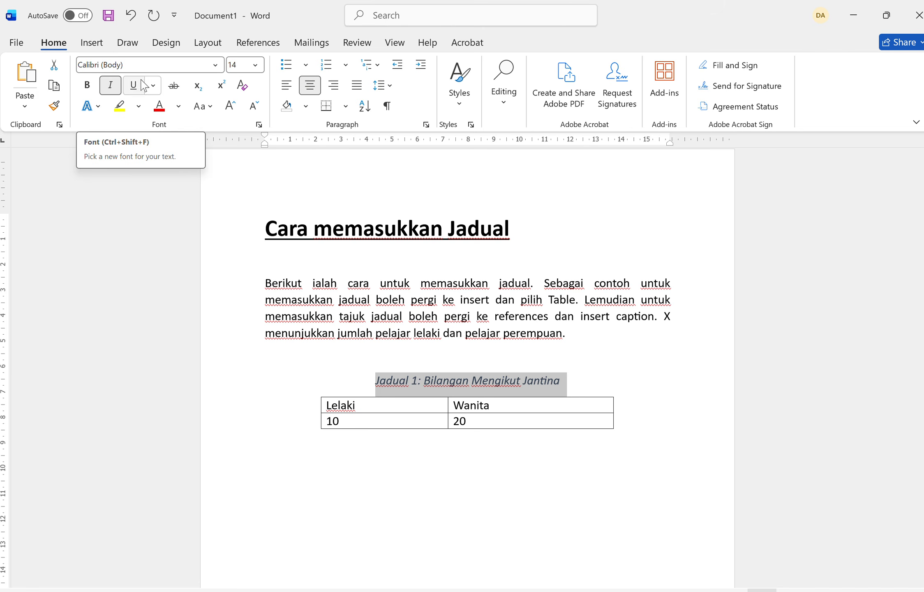
click(110, 86)
click(400, 439)
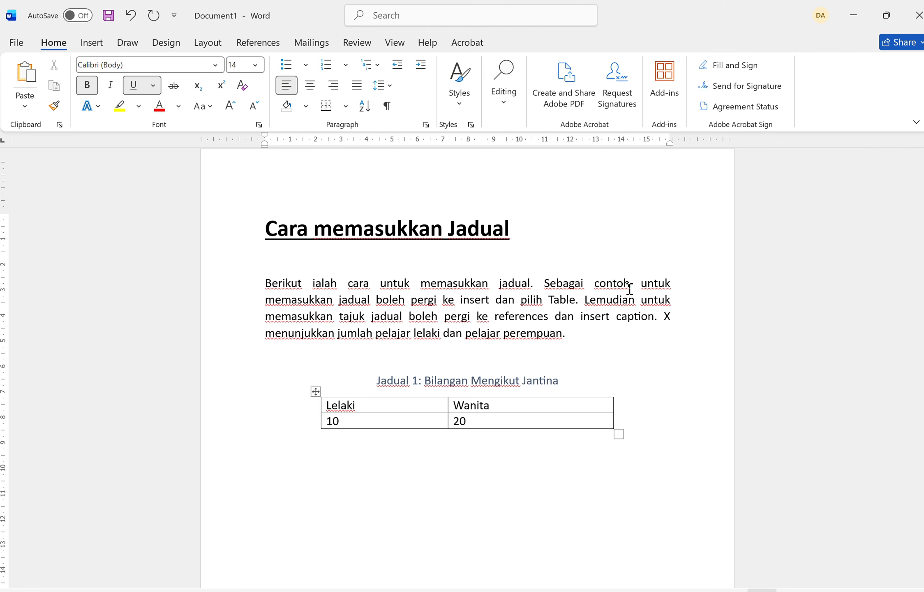
- Replace the placeholder "X" before "menunjukkan" with a cross-reference to the Jadual 1 caption, using reference type Jadual and only label and number
double_click(668, 316)
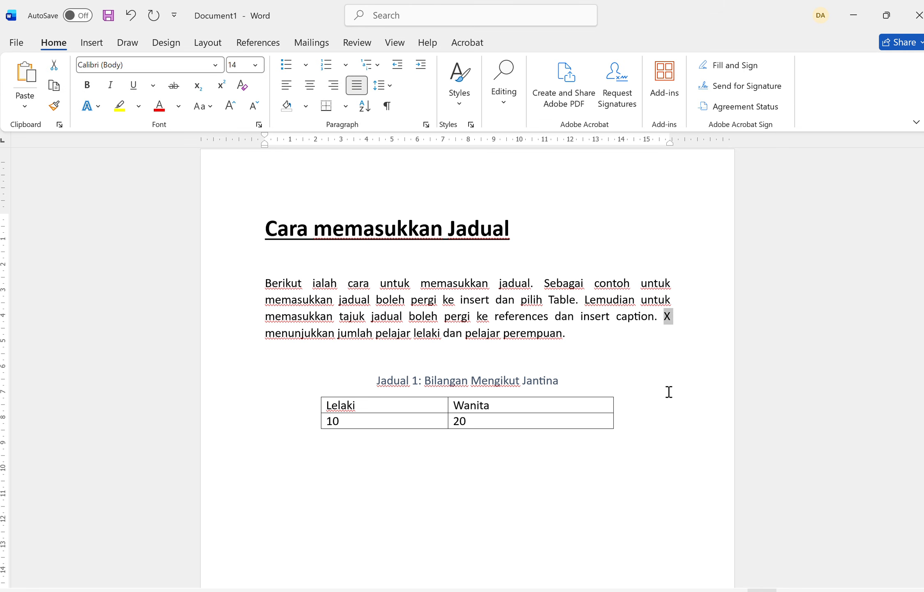
key(Delete)
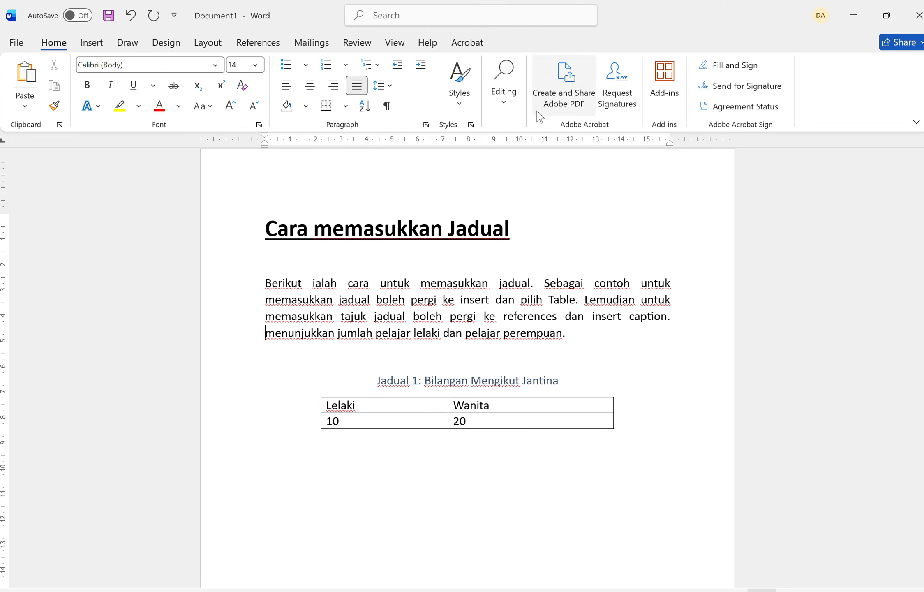
click(275, 45)
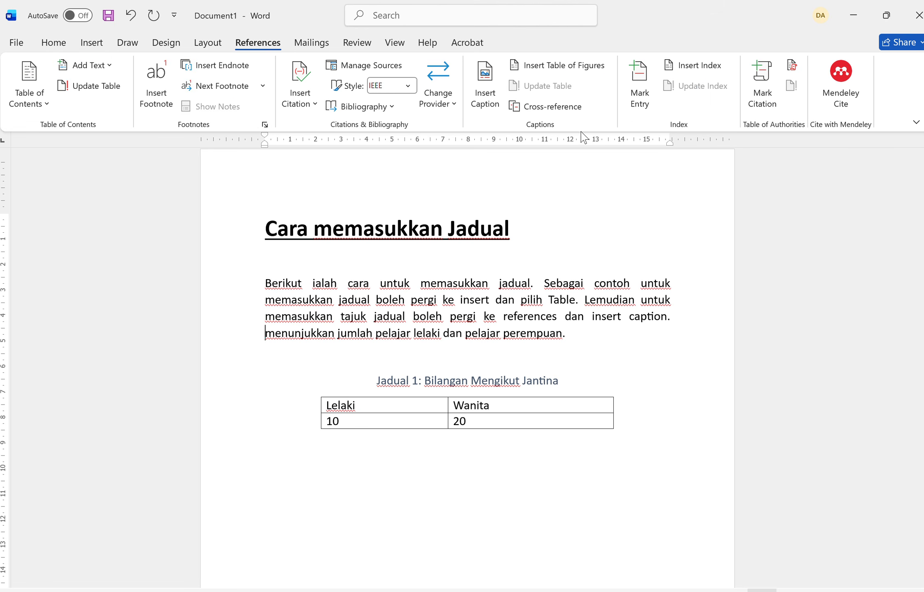
click(568, 107)
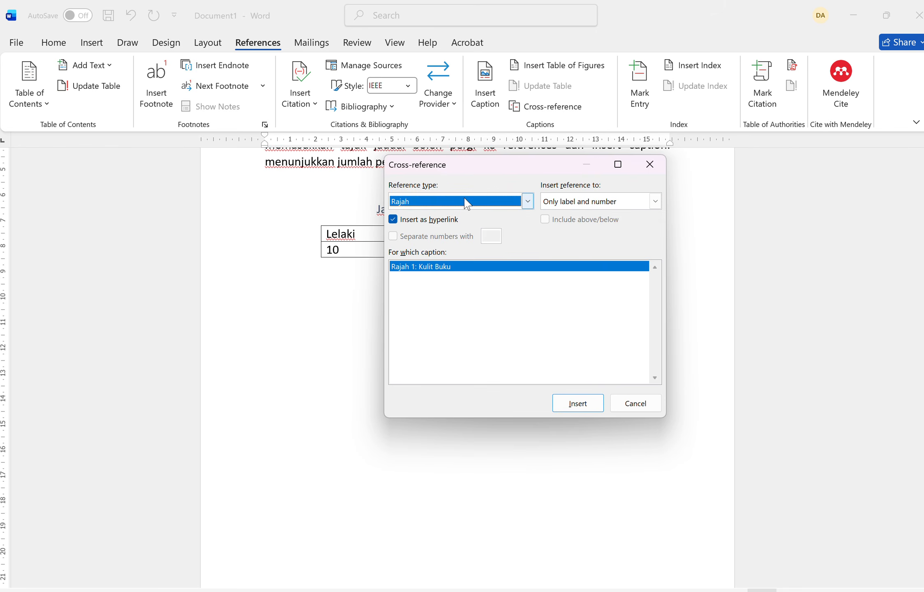
click(464, 200)
click(423, 246)
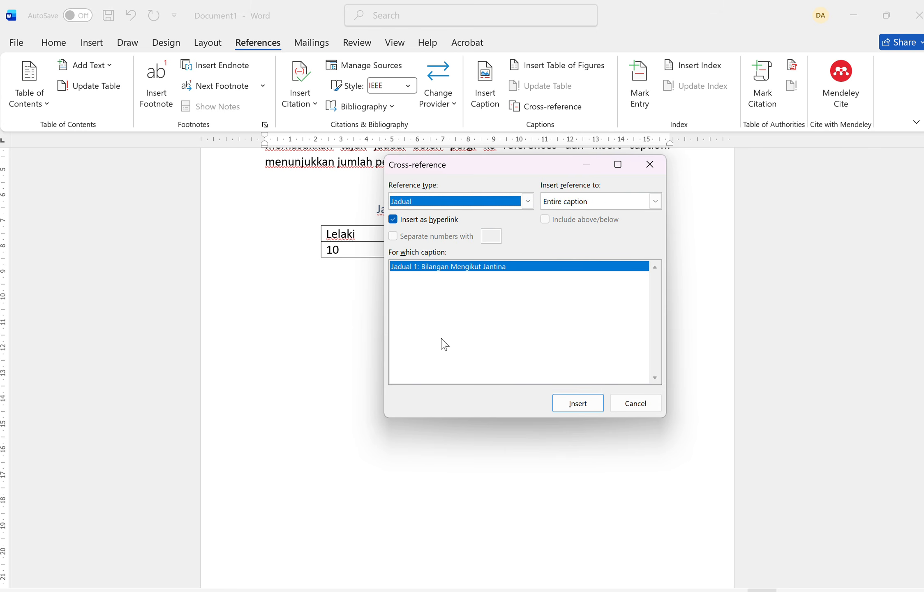
click(430, 303)
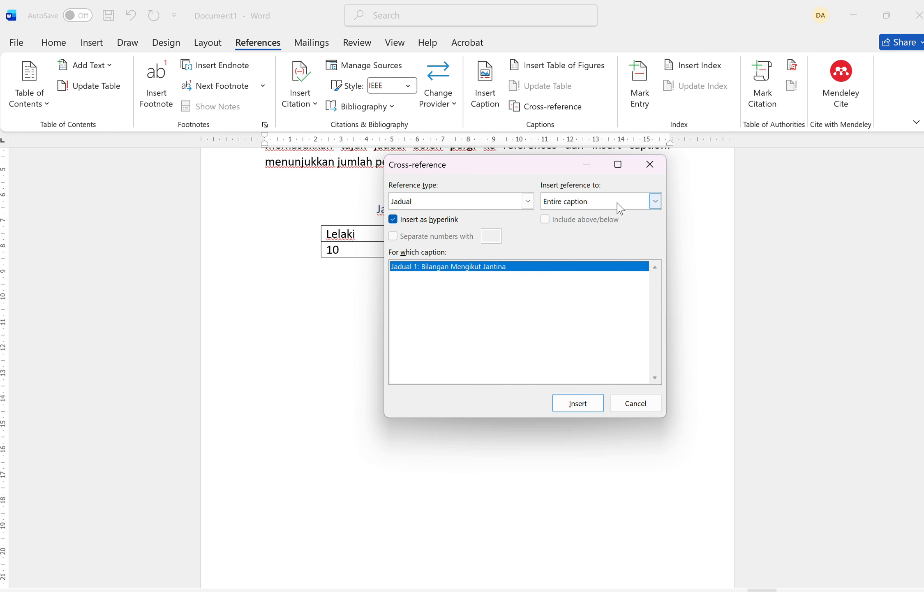
click(655, 205)
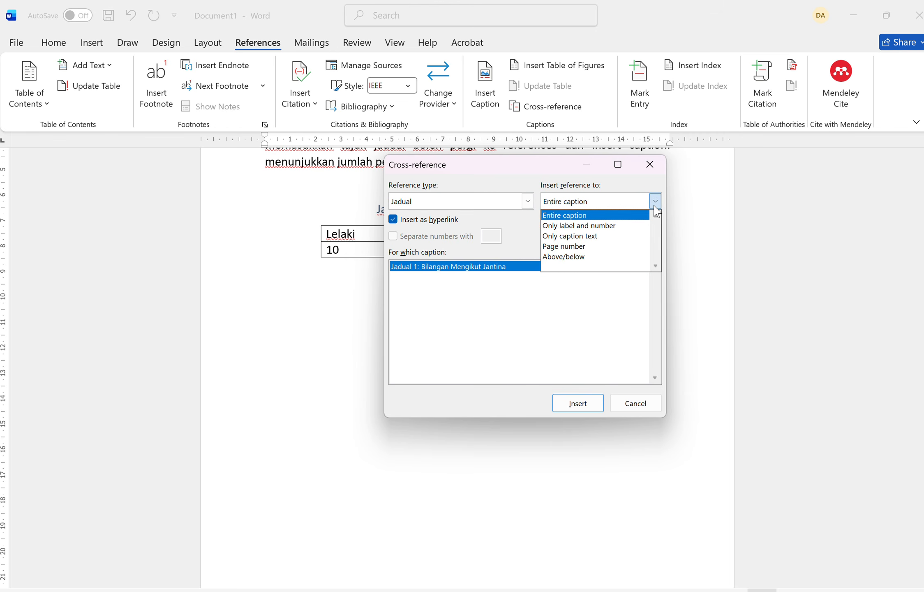
click(597, 226)
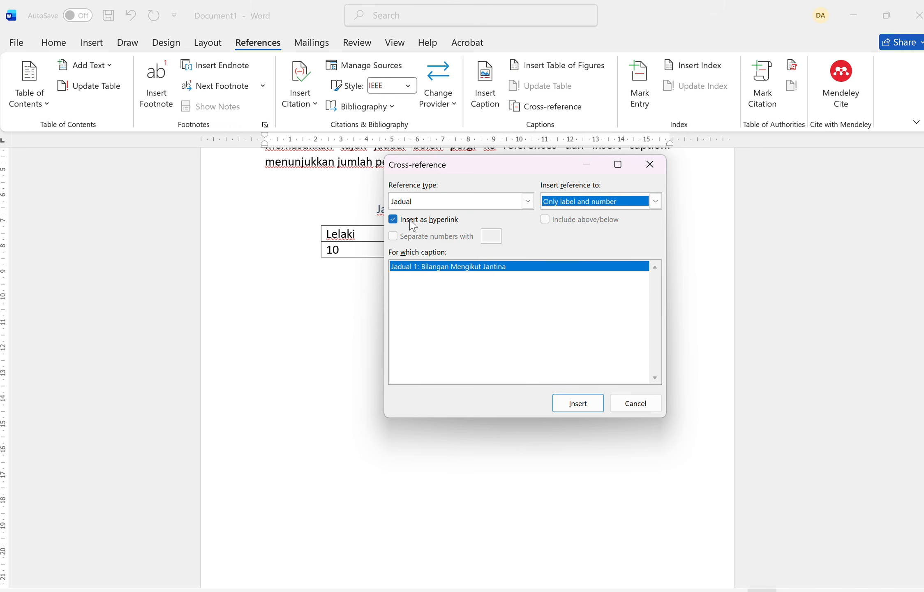
click(572, 403)
click(617, 406)
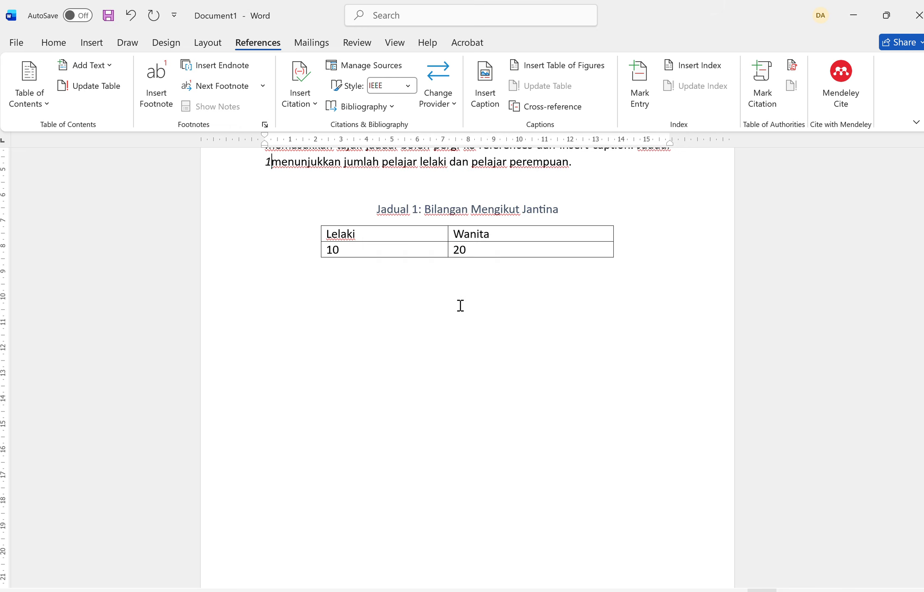
- Follow the "Jadual 1" cross-reference link in the paragraph to check where it leads
scroll(491, 250, up, 3)
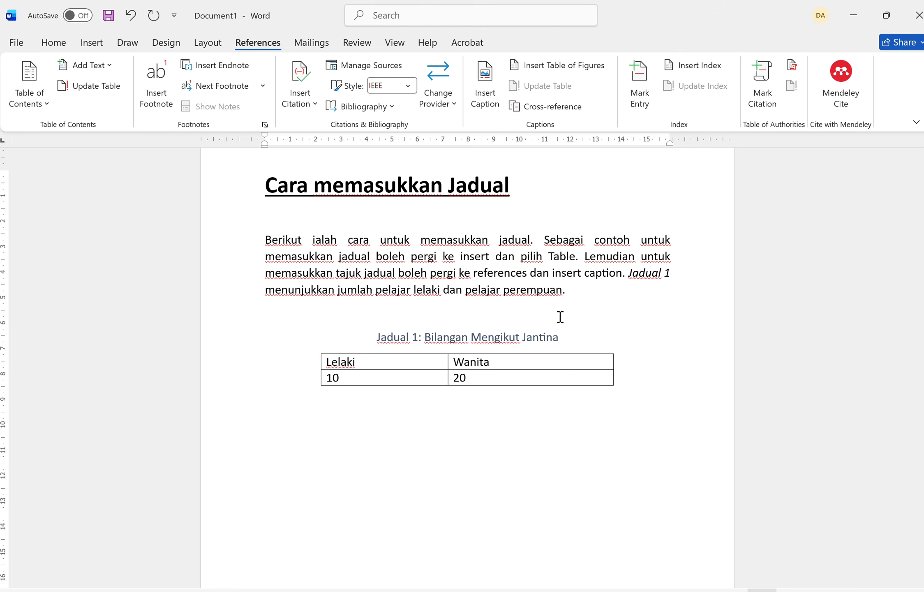
ctrl+click(648, 278)
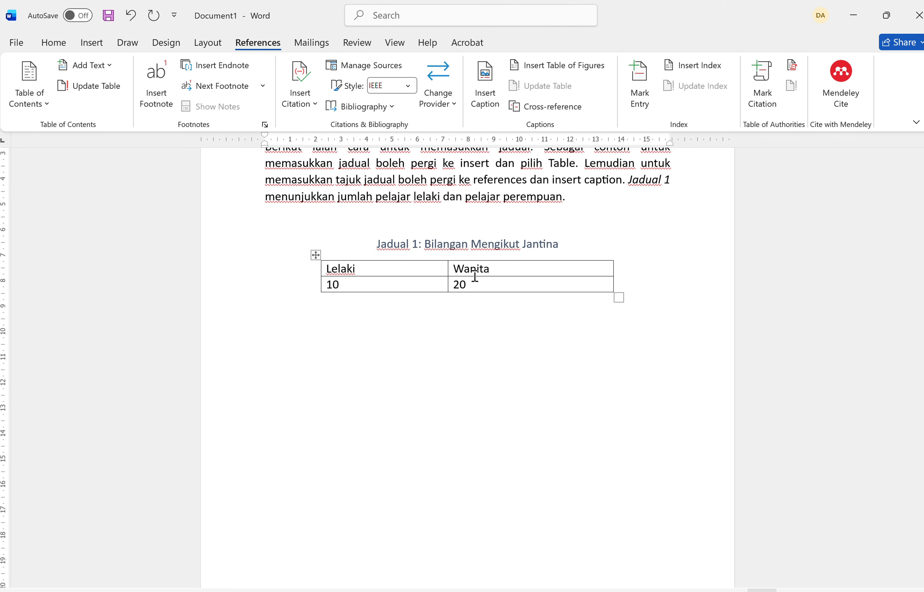
scroll(434, 245, up, 3)
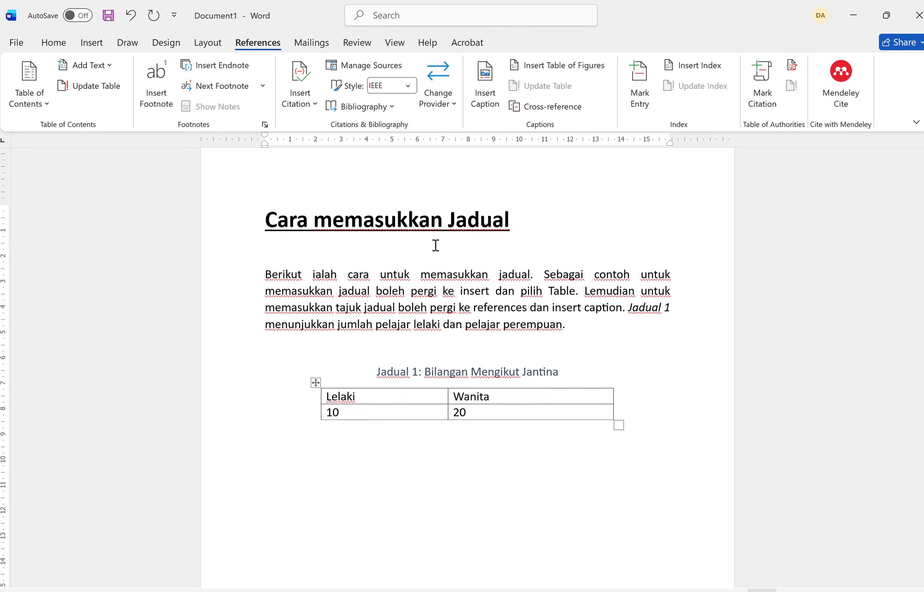